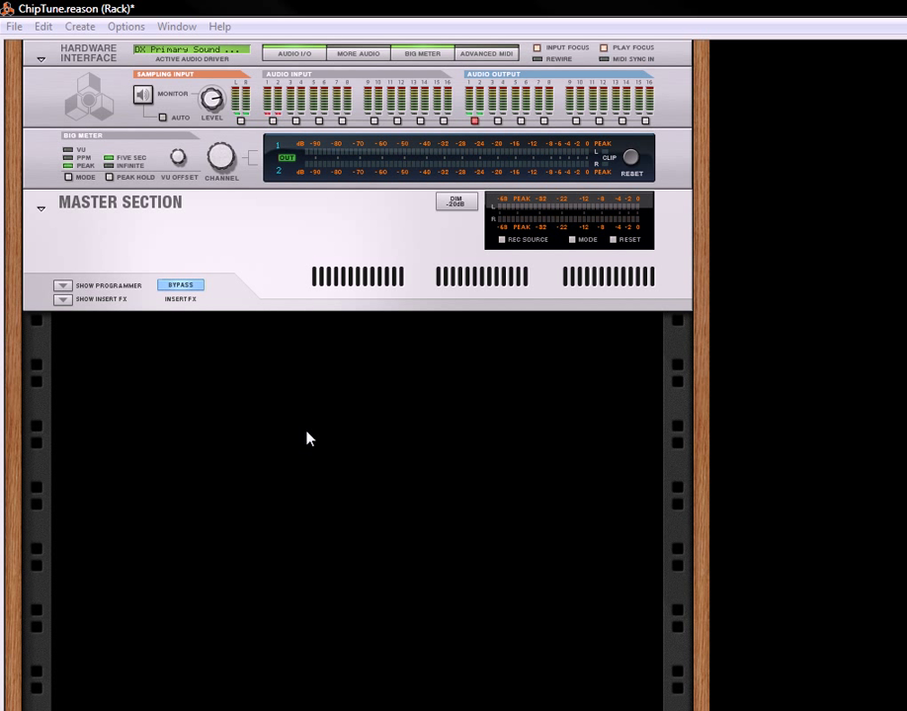
Add a Combinator to the empty rack from the Other submenu
right_click(289, 367)
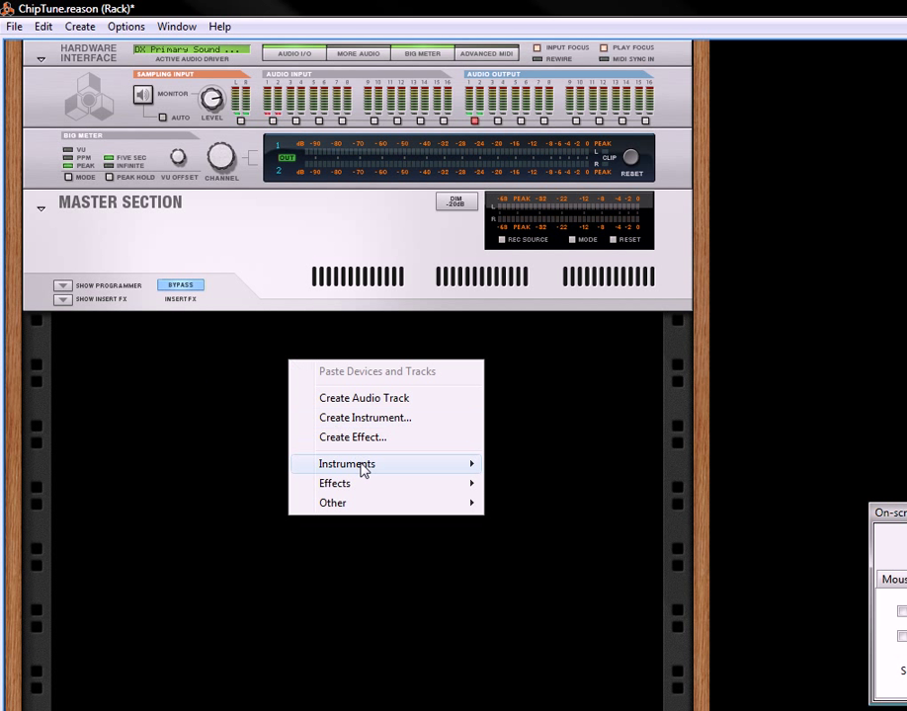
mouse_move(371, 506)
left_click(536, 506)
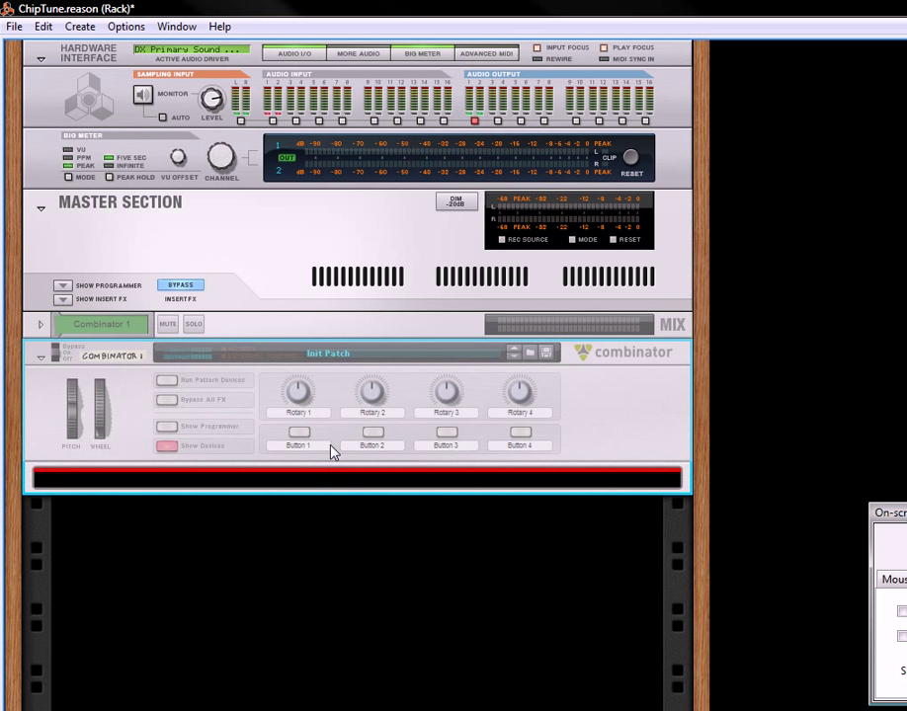
Clear the names of all four Combinator rotaries
double_click(326, 414)
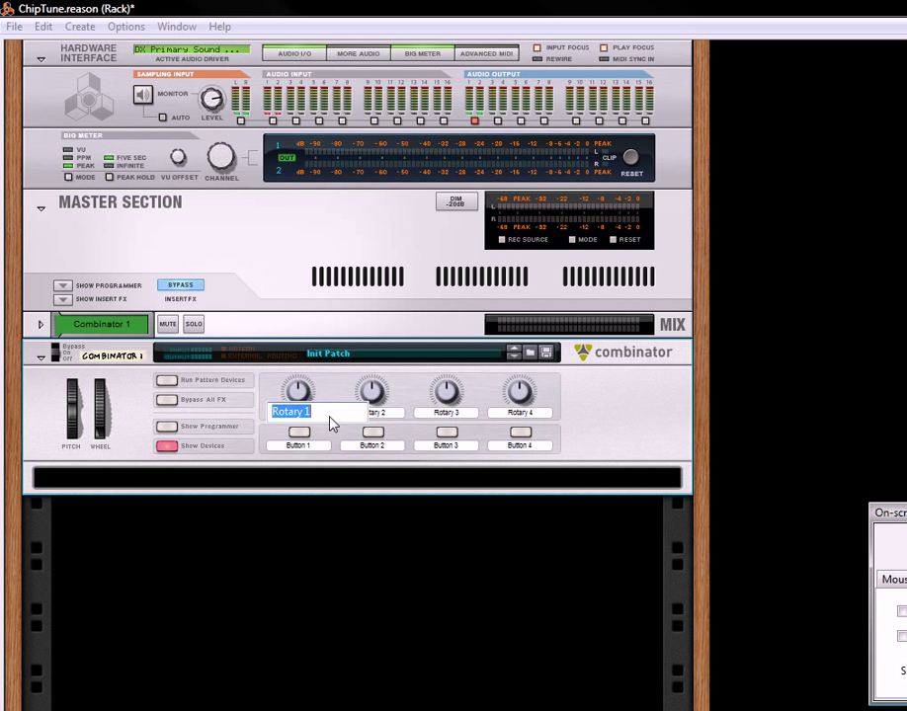
key("BackSpace")
double_click(377, 418)
key("BackSpace")
double_click(469, 413)
key("BackSpace")
double_click(520, 413)
key("BackSpace")
Clear the names of all four Combinator buttons, from button 4 back to button 1
double_click(523, 445)
key("BackSpace")
double_click(449, 447)
key("BackSpace")
double_click(388, 449)
key("BackSpace")
double_click(318, 447)
key("BackSpace")
left_click(249, 439)
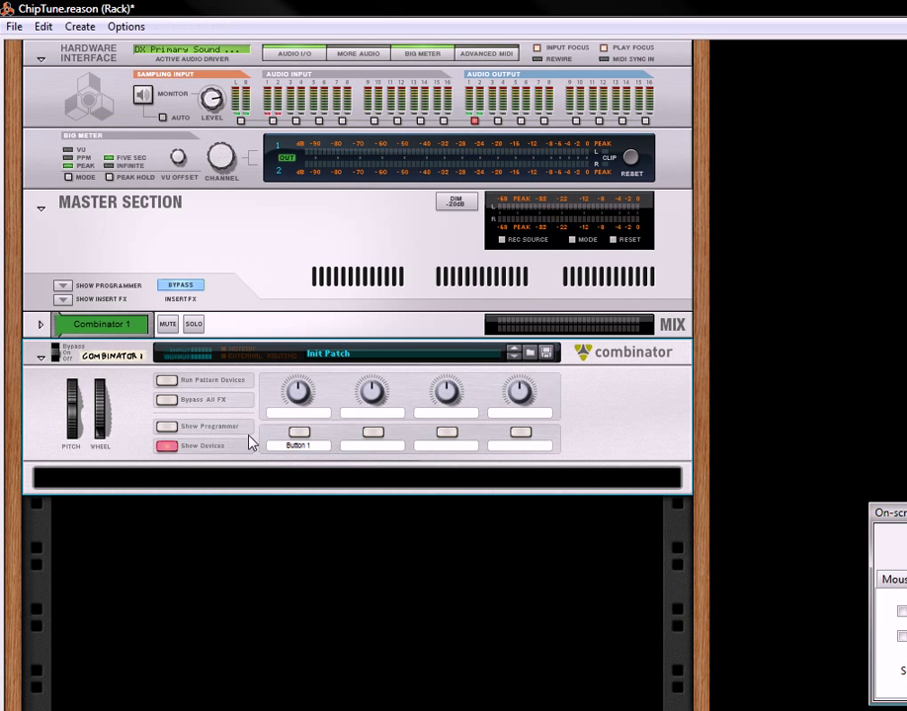
Add a Mixer 14:2 inside the Combinator
right_click(304, 486)
mouse_move(403, 452)
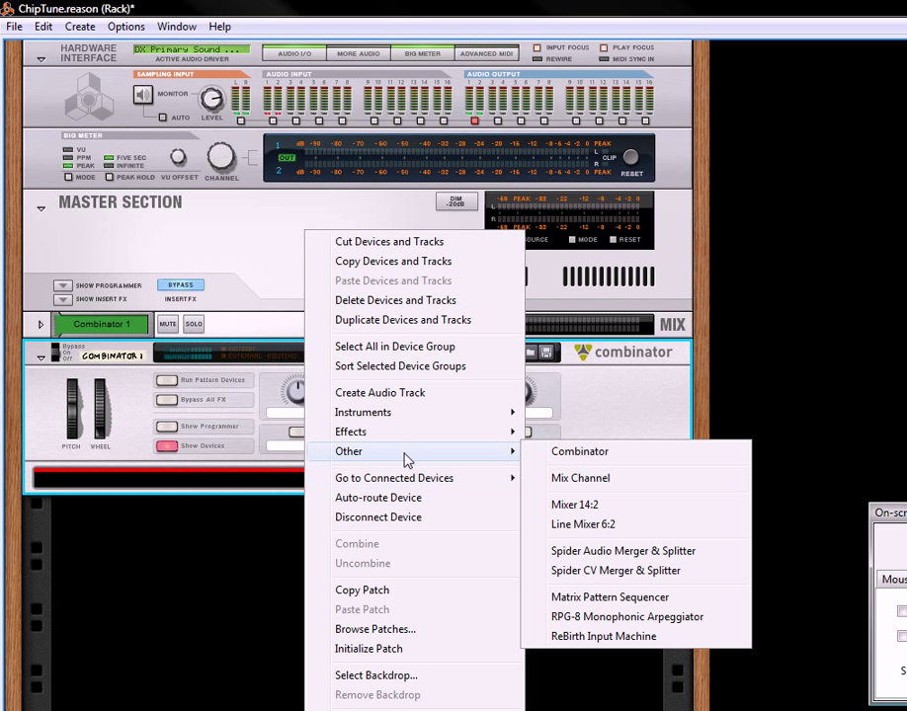
left_click(597, 505)
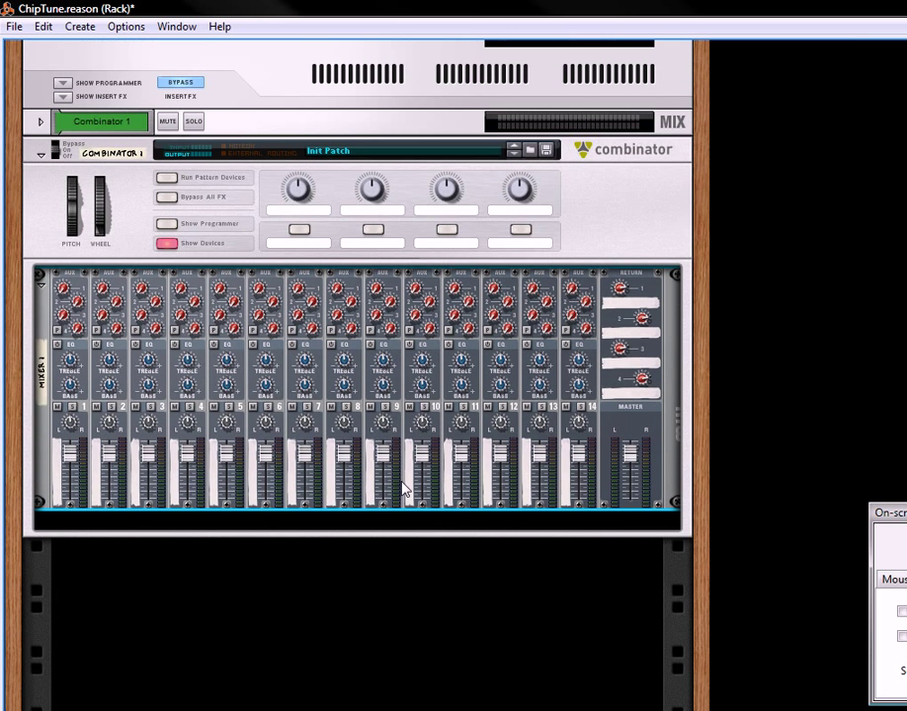
Add a Thor synthesizer below the mixer and show its full programmer panel
right_click(665, 480)
mouse_move(722, 243)
left_click(894, 287)
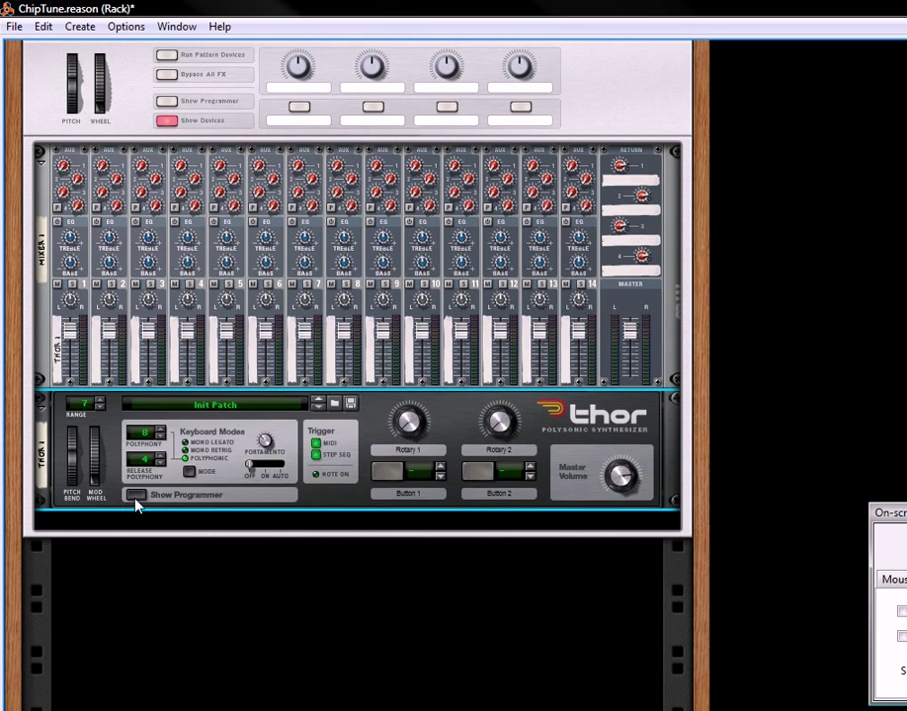
left_click(136, 496)
scroll(115, 348, "up", 3)
scroll(113, 347, "down", 3)
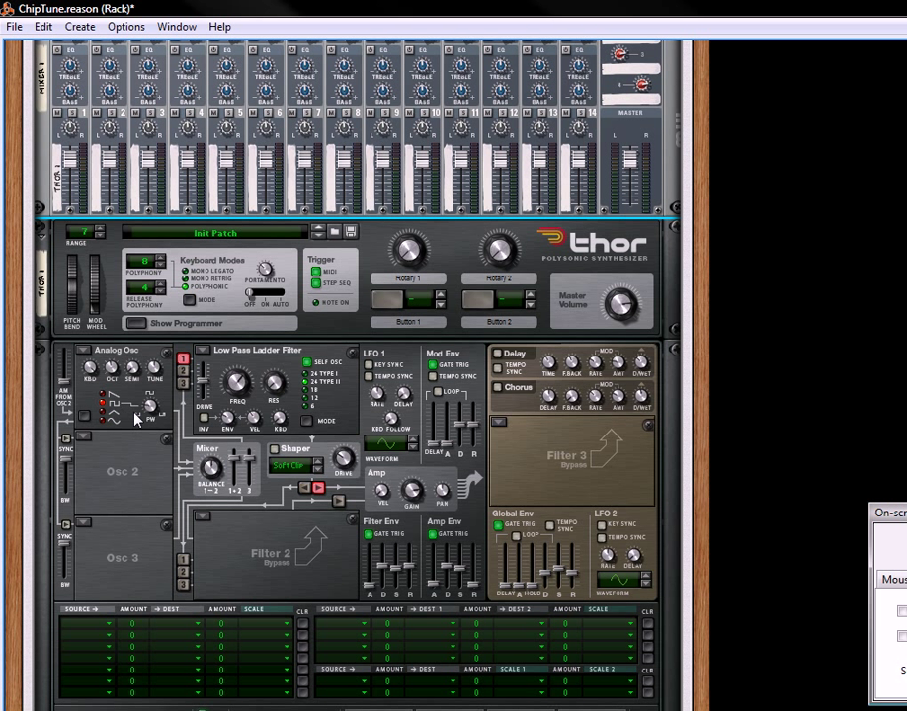
Set Osc pulse width to 66, disable filter env gate trig, and make amp decay 8.33 s with sustain -∞
mouse_move(161, 398)
left_click_drag(161, 398, 164, 341)
left_click(371, 534)
left_click_drag(380, 561, 413, 605)
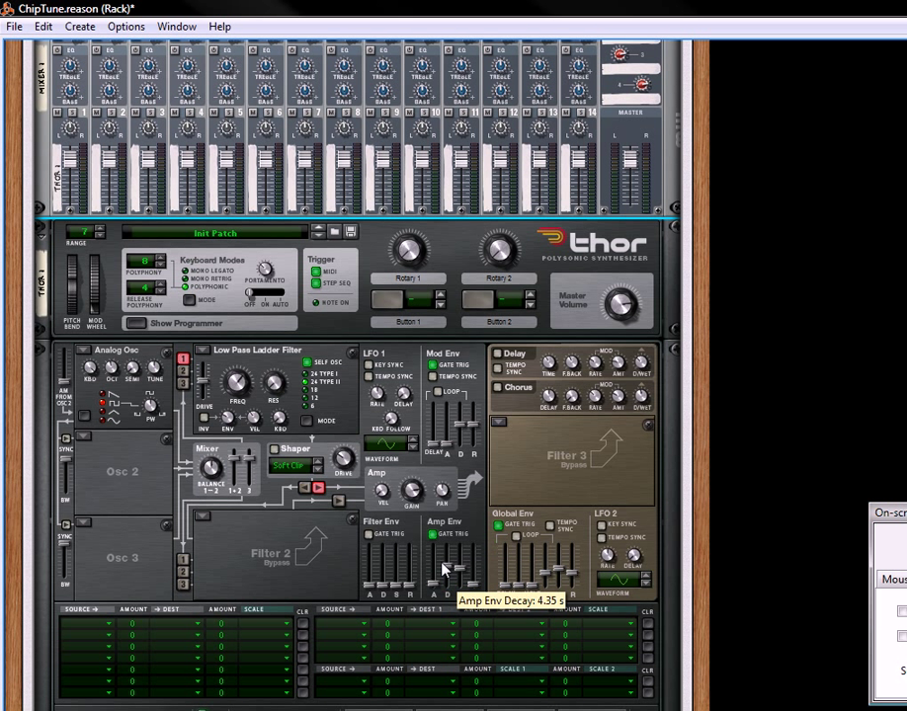
left_click_drag(445, 565, 451, 524)
left_click_drag(456, 573, 475, 629)
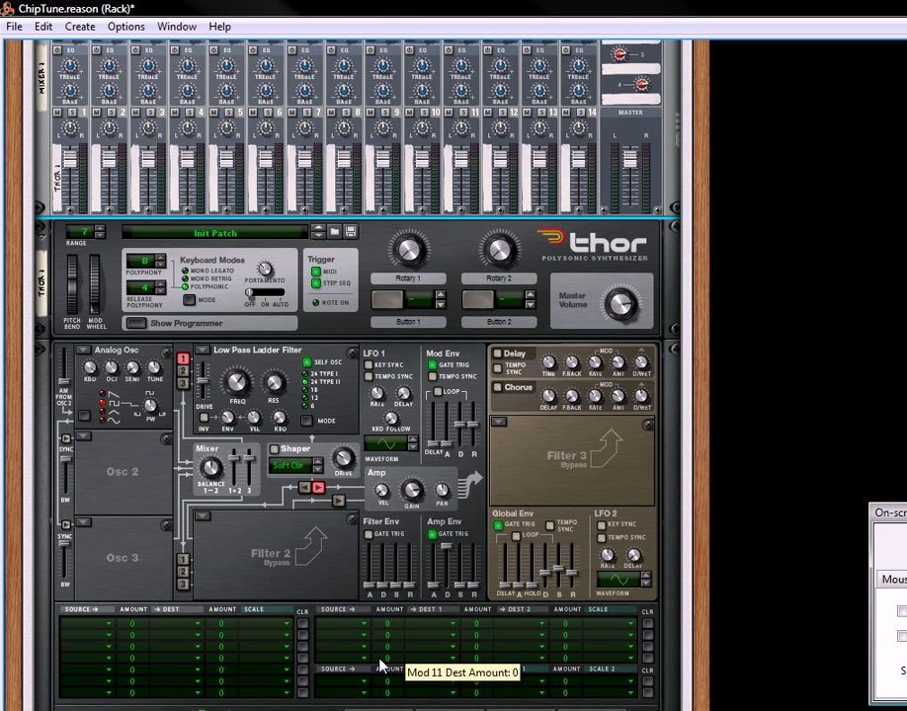
Turn off the mod envelope gate trigger and set polyphony and release polyphony to 1
left_click(432, 367)
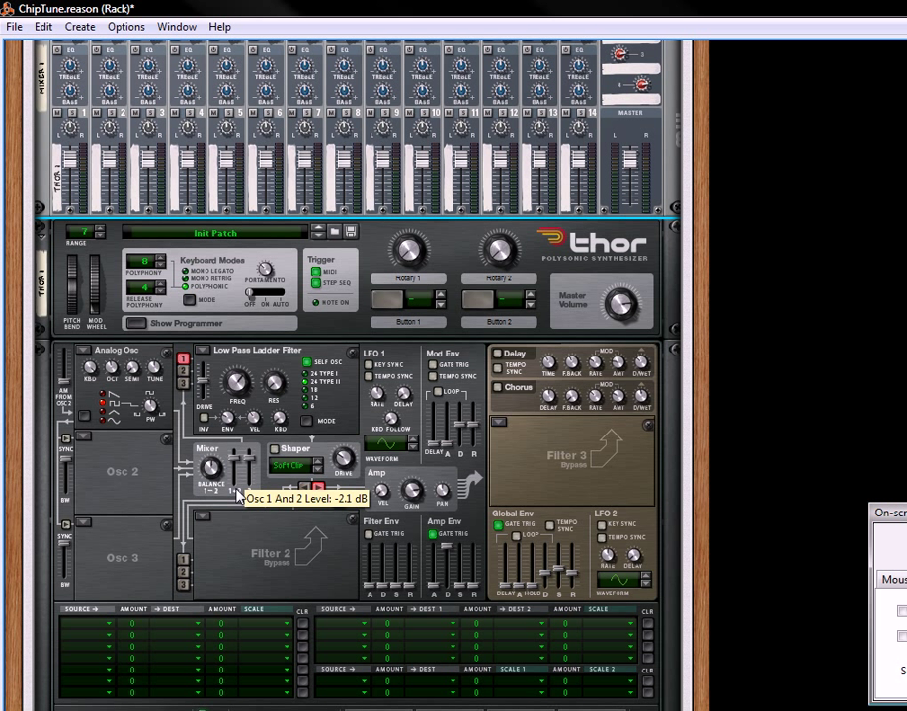
left_click(161, 266)
left_click(161, 266)
left_click(163, 292)
left_click(163, 293)
left_click(163, 292)
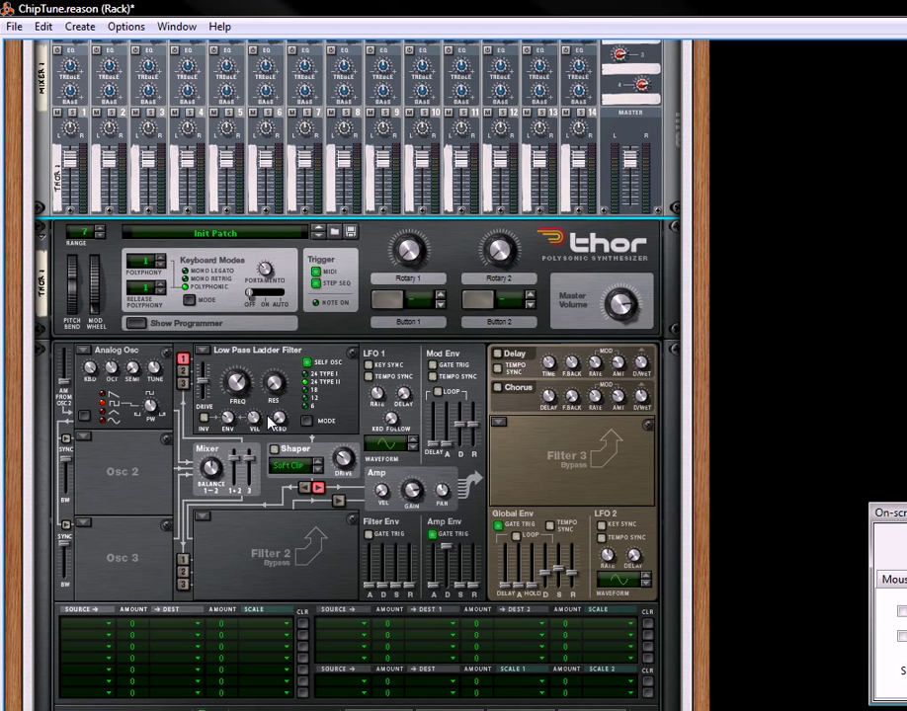
Switch Filter 1 from Low Pass Ladder to State Variable with a 1.15 kHz cutoff
left_click(202, 350)
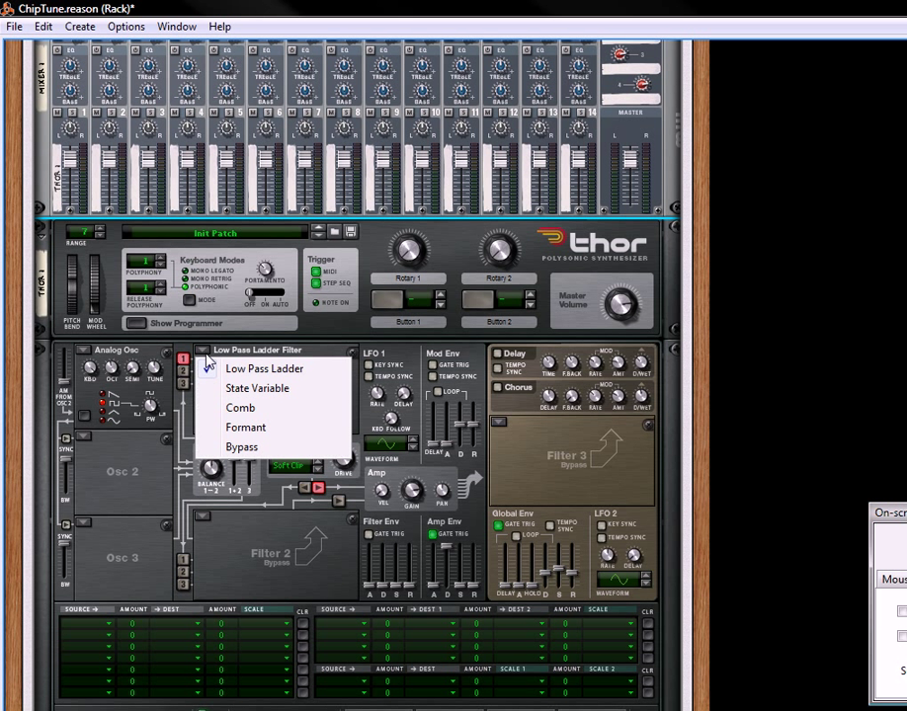
left_click(256, 392)
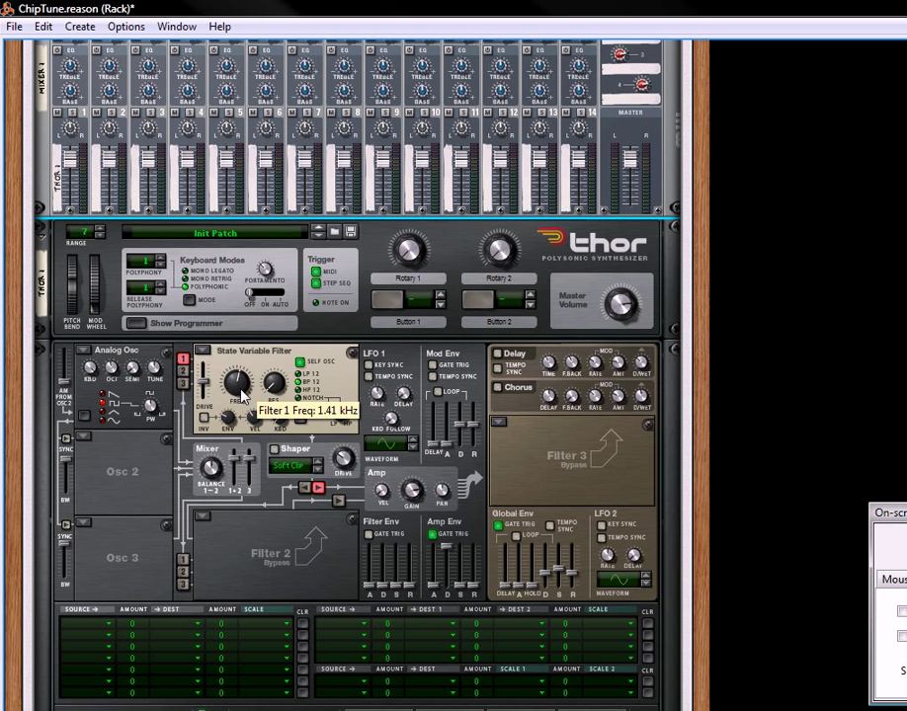
left_click_drag(240, 388, 288, 358)
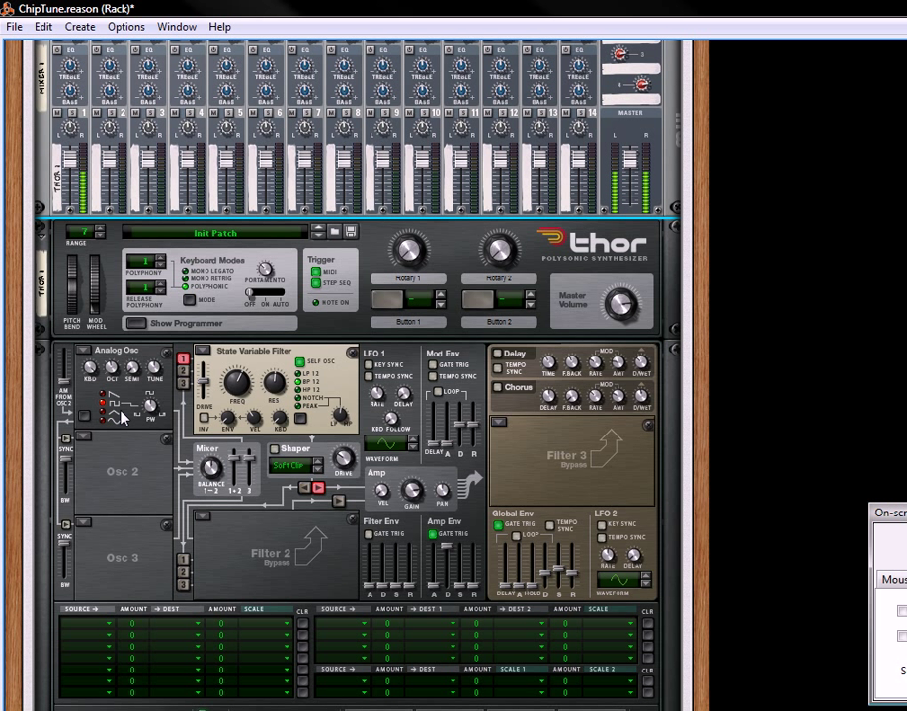
scroll(421, 514, "down", 3)
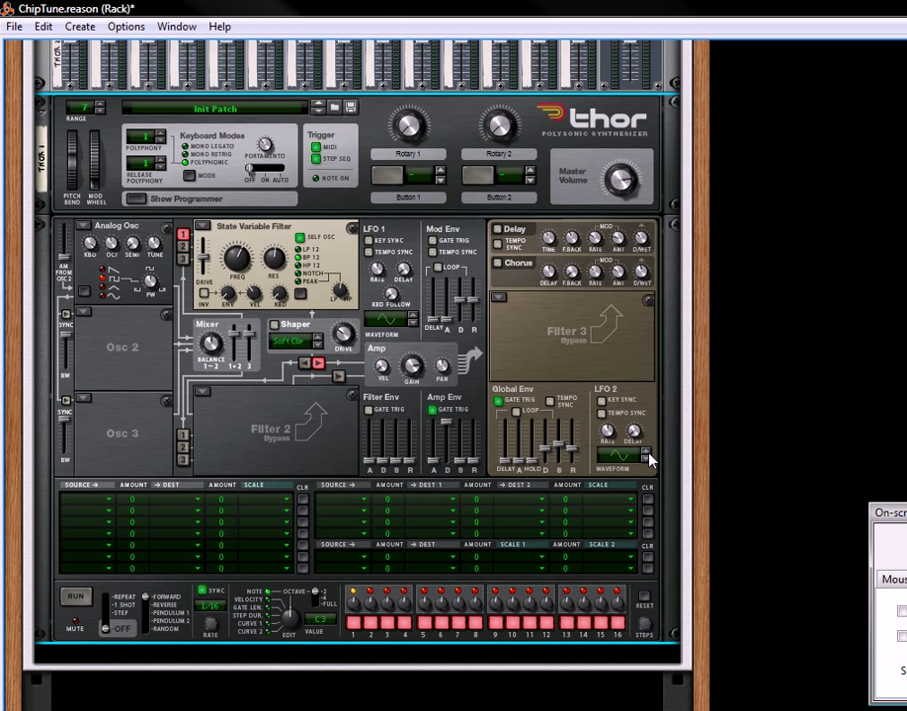
Make LFO 2 a square wave and add a mod row: LFO 2 to Osc1 Pitch, amount 65
left_click(647, 458)
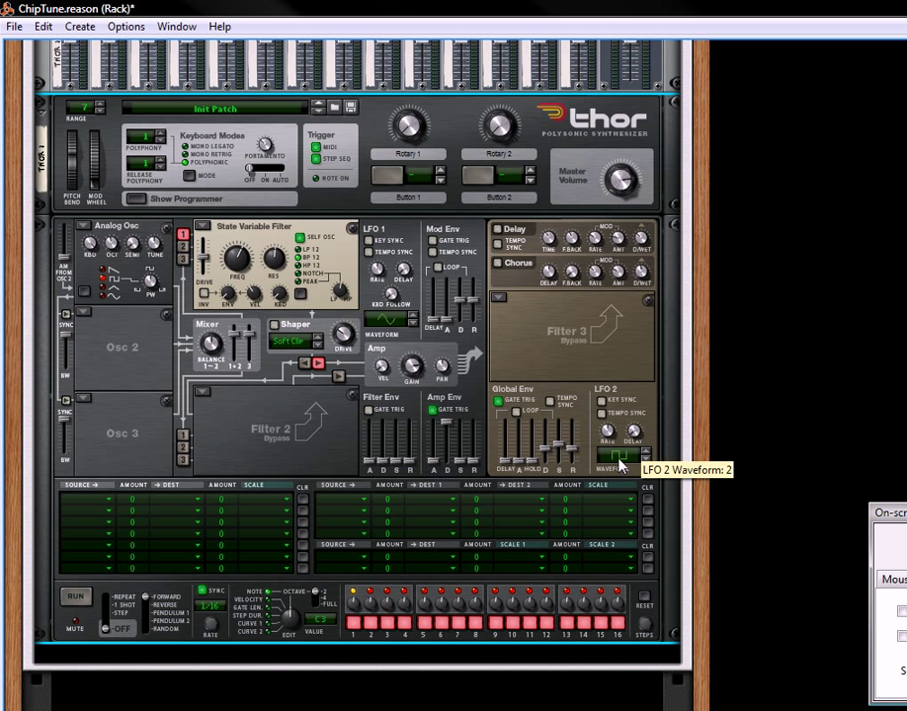
left_click(85, 508)
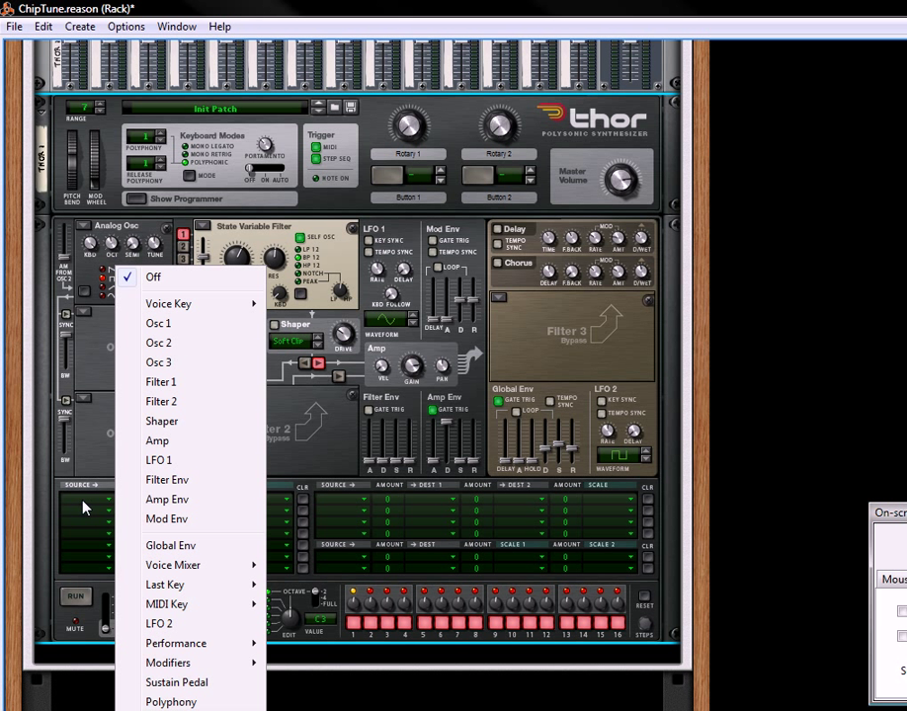
left_click(176, 622)
left_click_drag(141, 506, 154, 484)
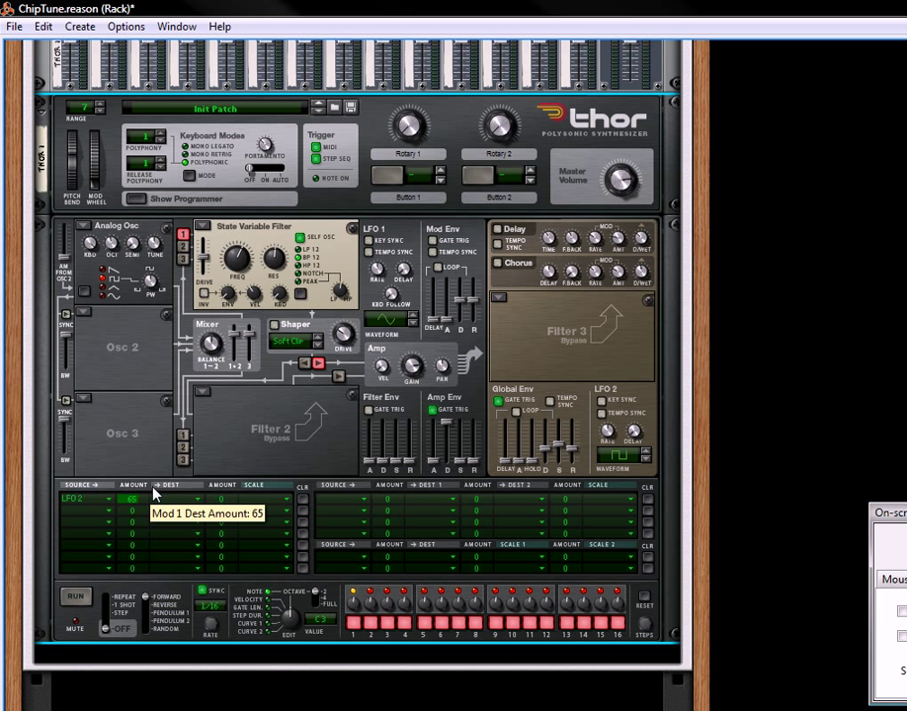
left_click(160, 501)
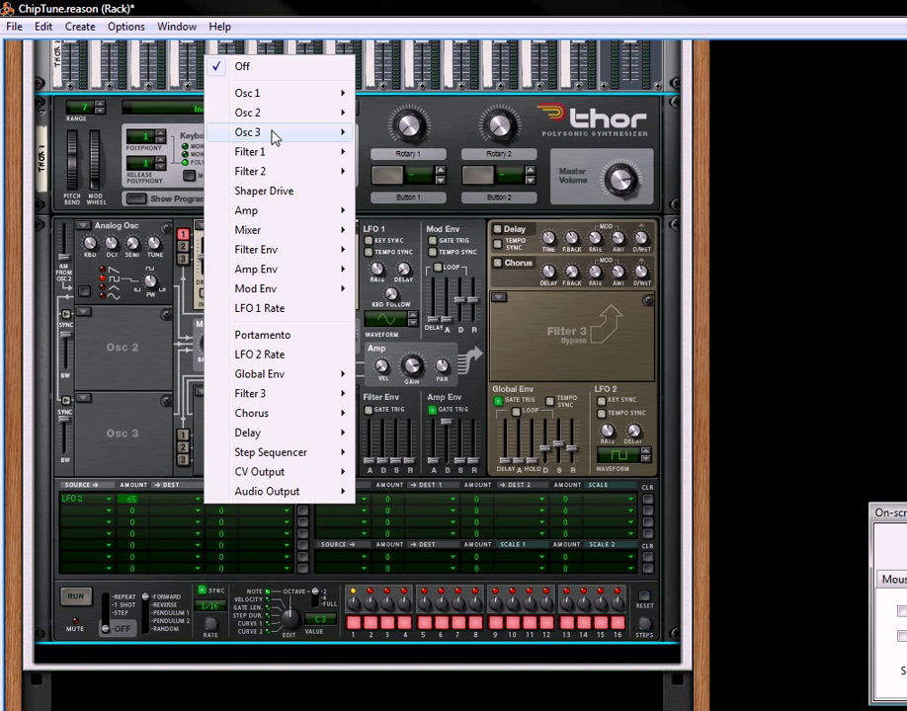
mouse_move(279, 97)
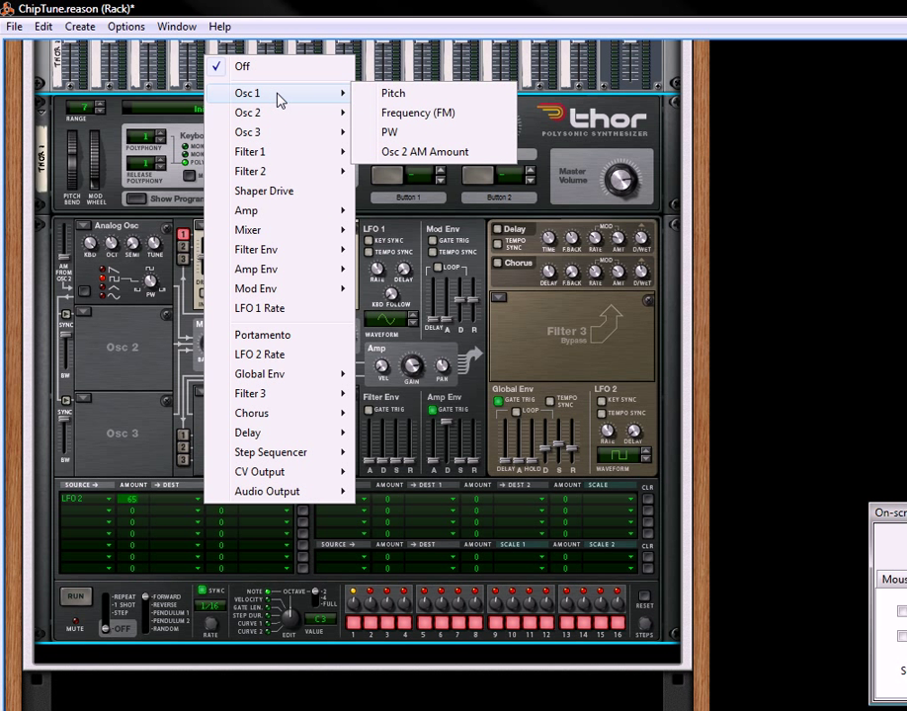
left_click(432, 98)
scroll(187, 369, "up", 3)
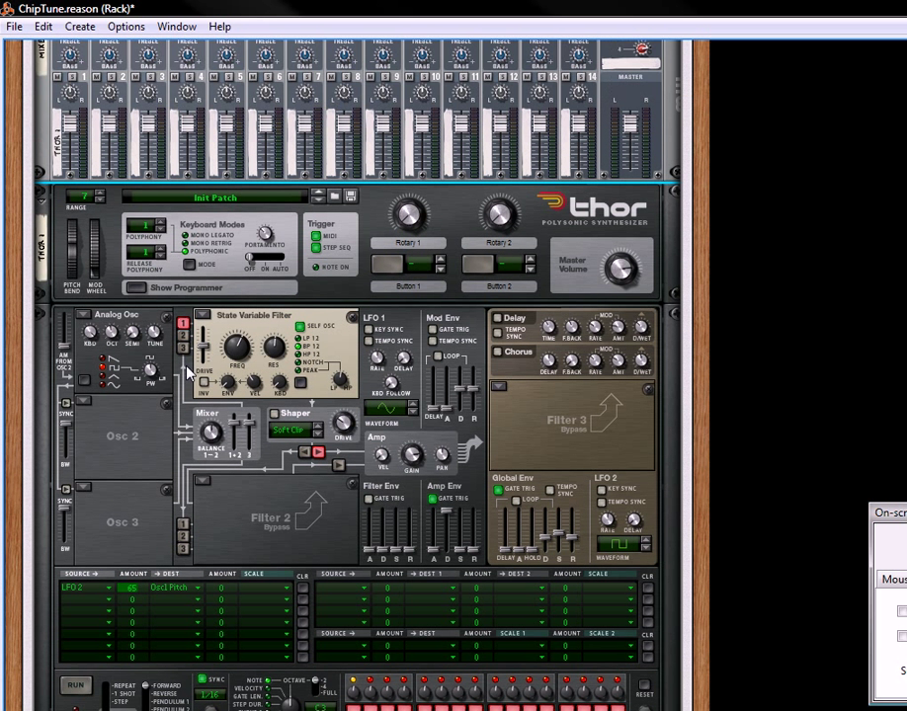
scroll(188, 371, "down", 3)
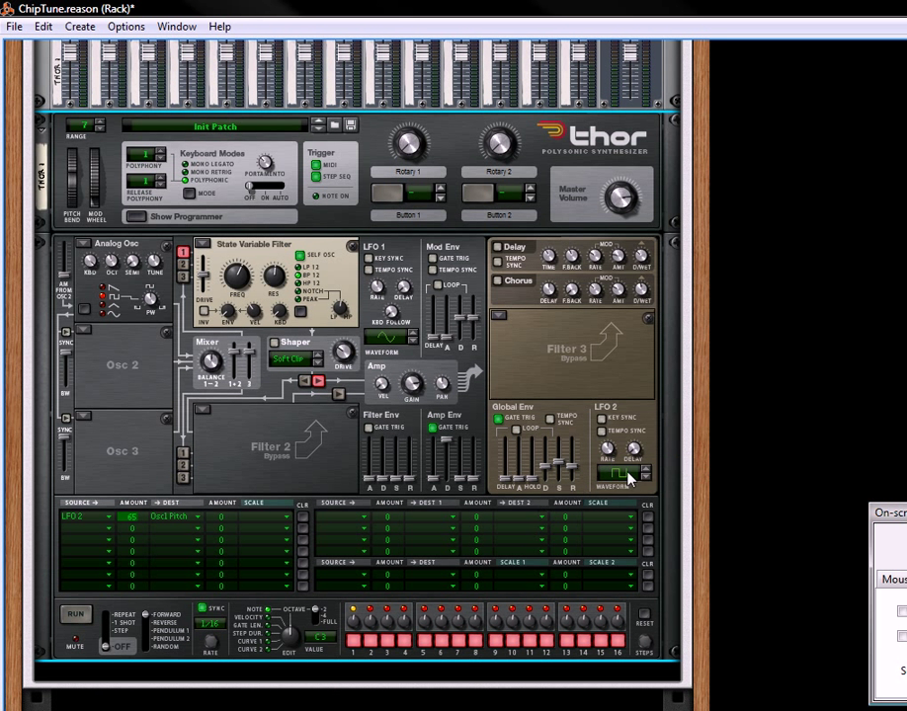
Drag the LFO 2 Rate knob up to about 42.1 Hz
mouse_move(615, 466)
left_click_drag(609, 449, 631, 443)
left_click_drag(610, 450, 633, 464)
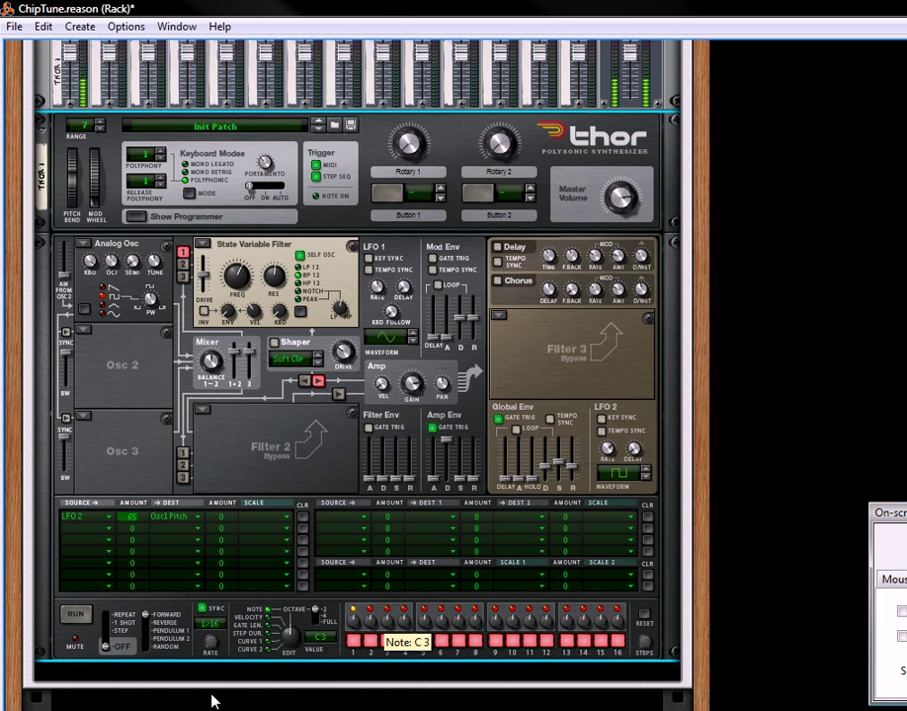
scroll(168, 289, "up", 3)
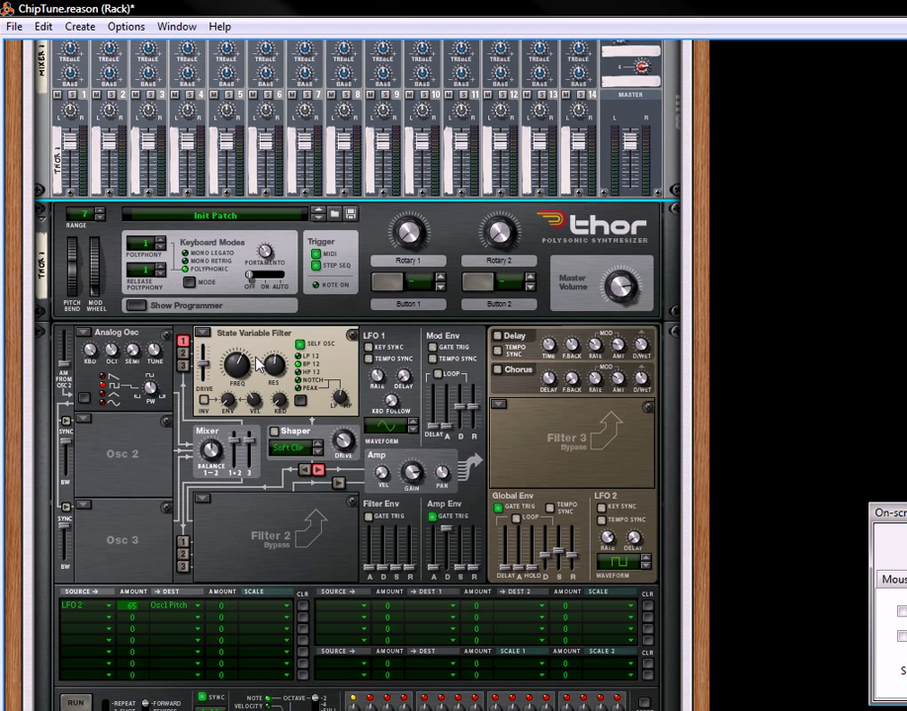
scroll(259, 365, "up", 5)
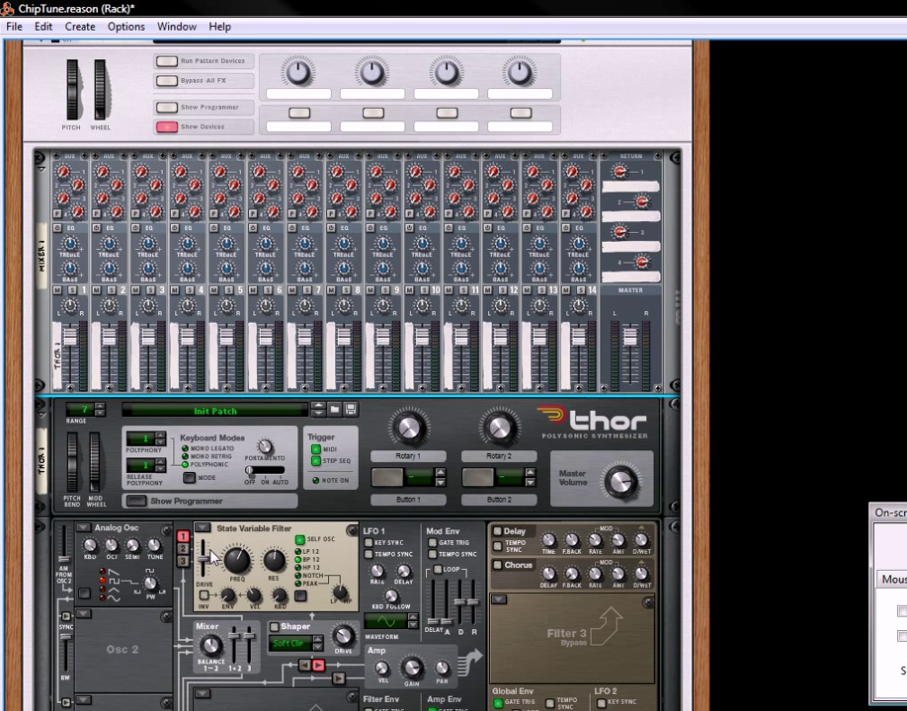
Set Filter 1 to Bypass and lower Thor's Master Volume to -10.8 dB
left_click(203, 528)
left_click(240, 624)
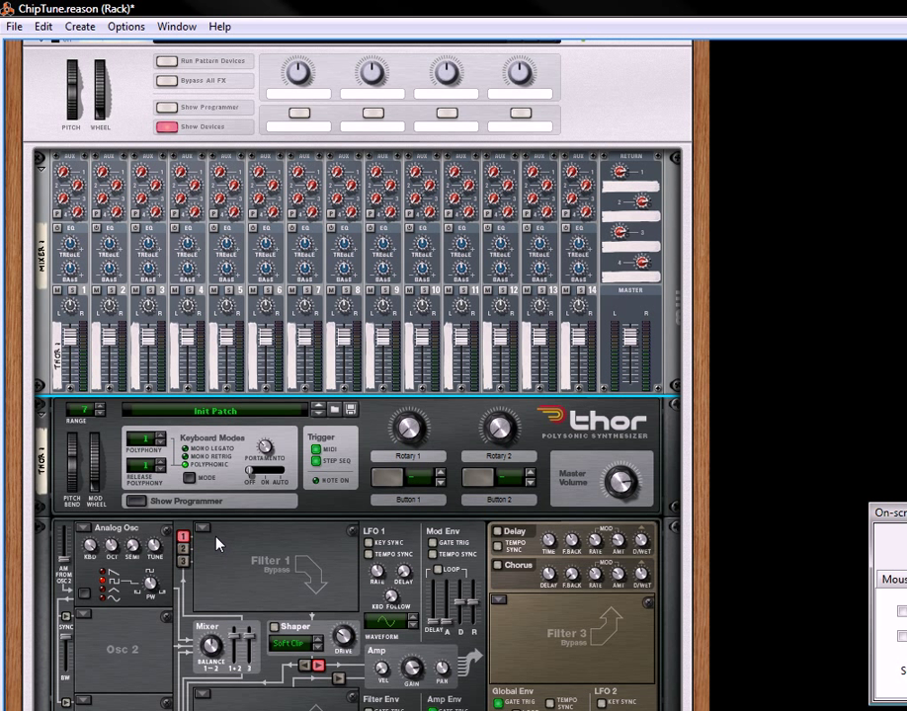
scroll(551, 493, "down", 3)
mouse_move(619, 340)
left_mouse_down()
mouse_move(637, 370)
mouse_move(622, 353)
left_mouse_up()
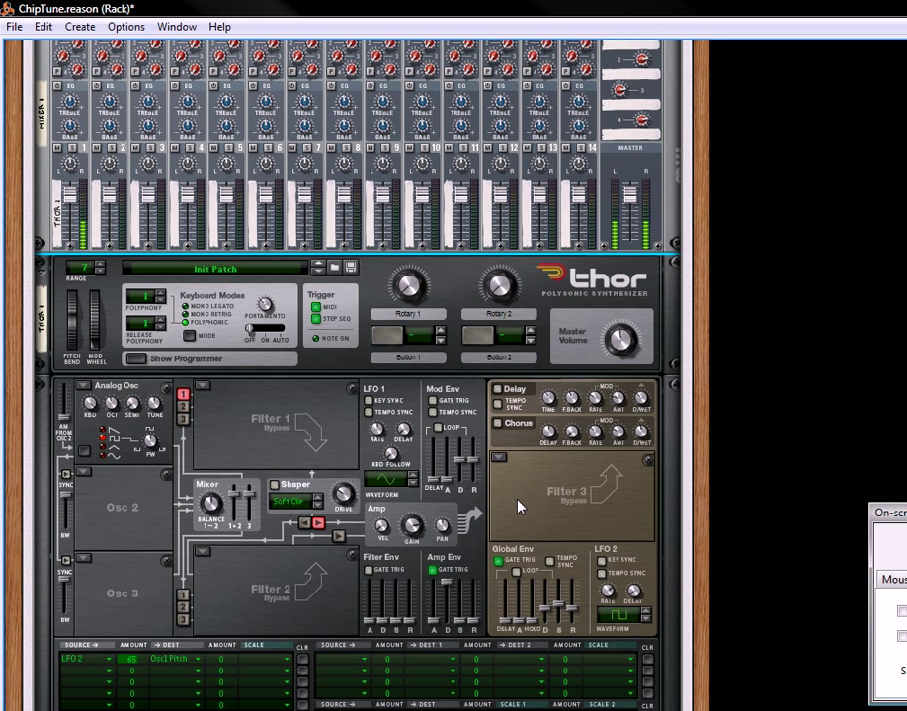
scroll(143, 372, "up", 5)
Add a Scream 4 distortion to the Combinator and raise its Damage control to 127
scroll(143, 372, "up", 3)
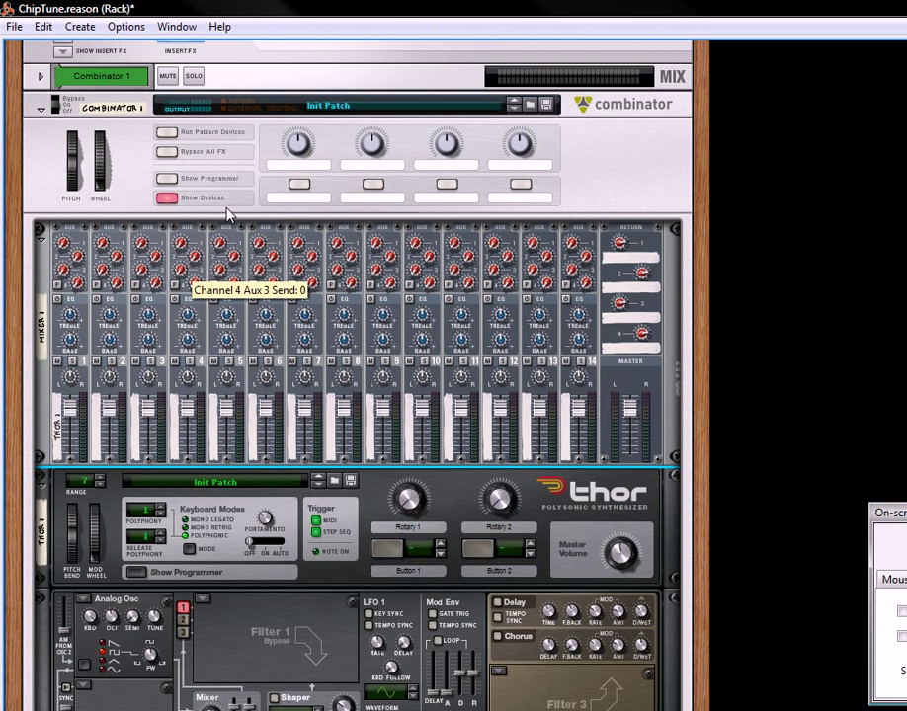
right_click(646, 363)
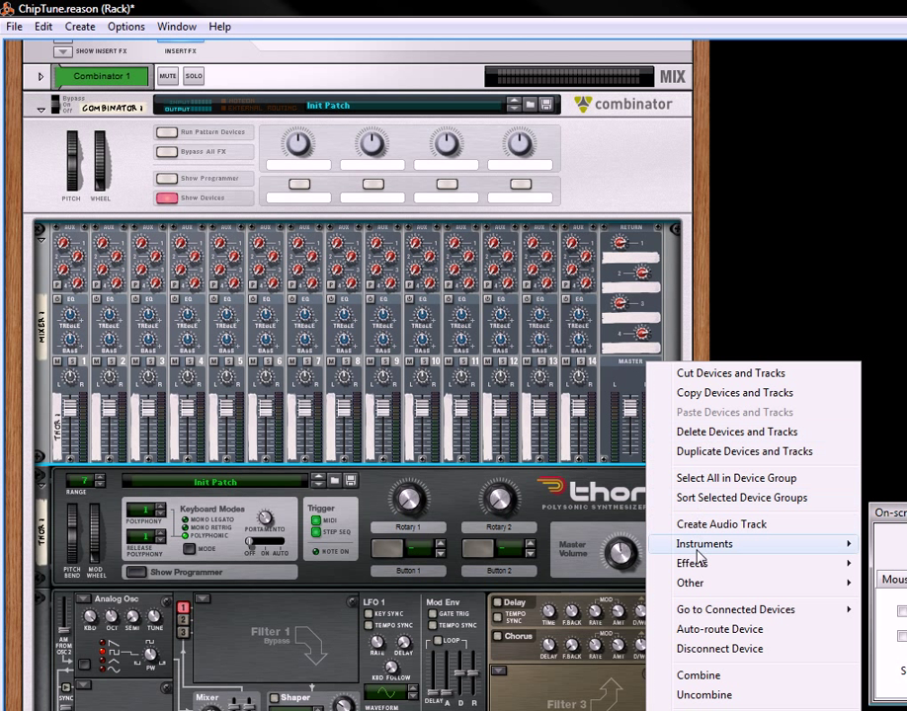
mouse_move(809, 563)
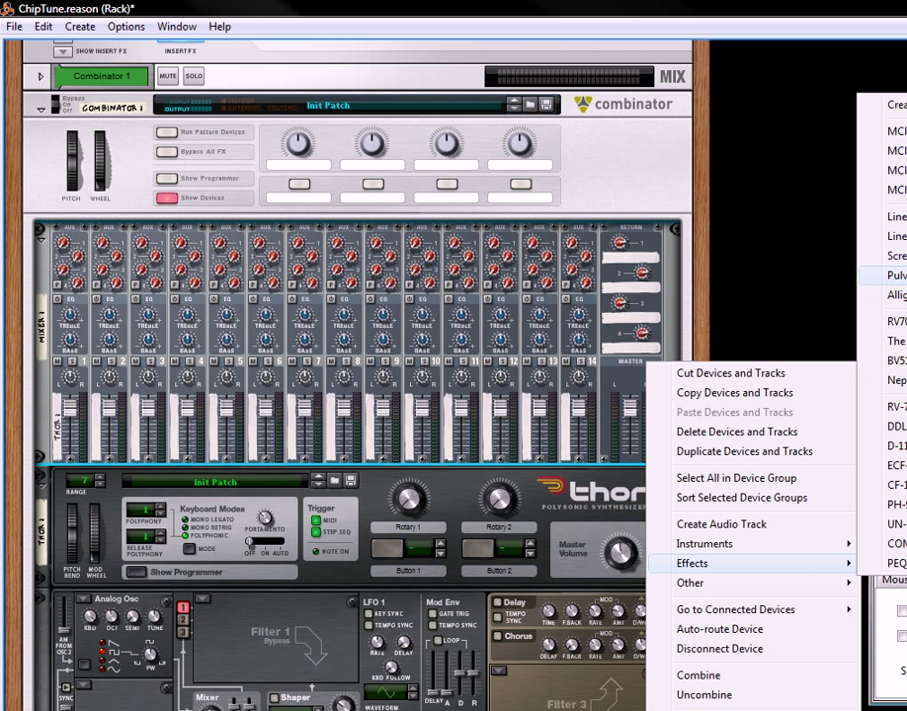
left_click(894, 255)
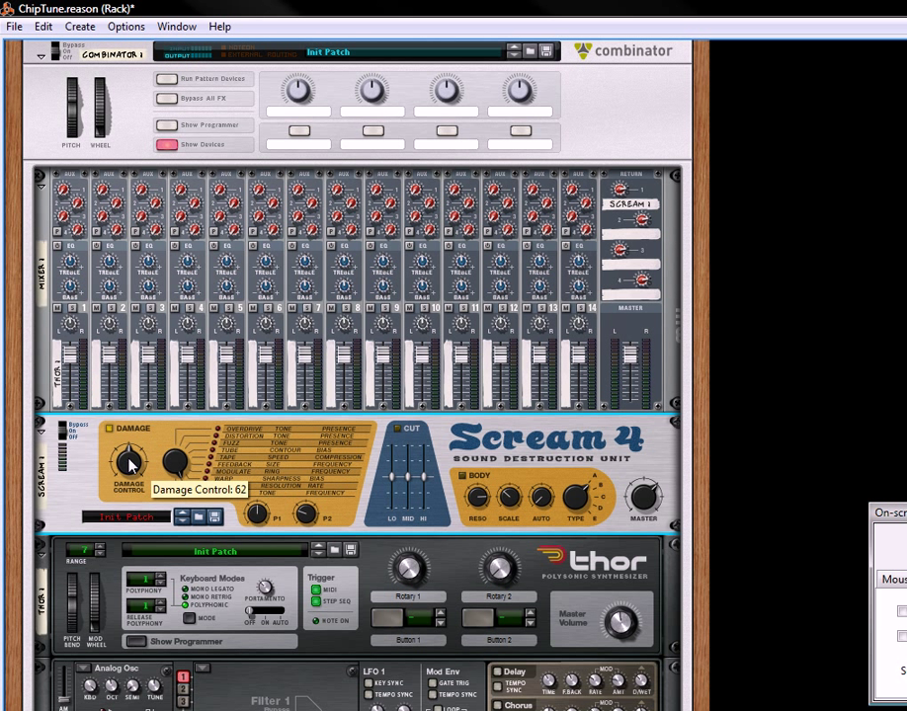
left_click_drag(129, 465, 158, 378)
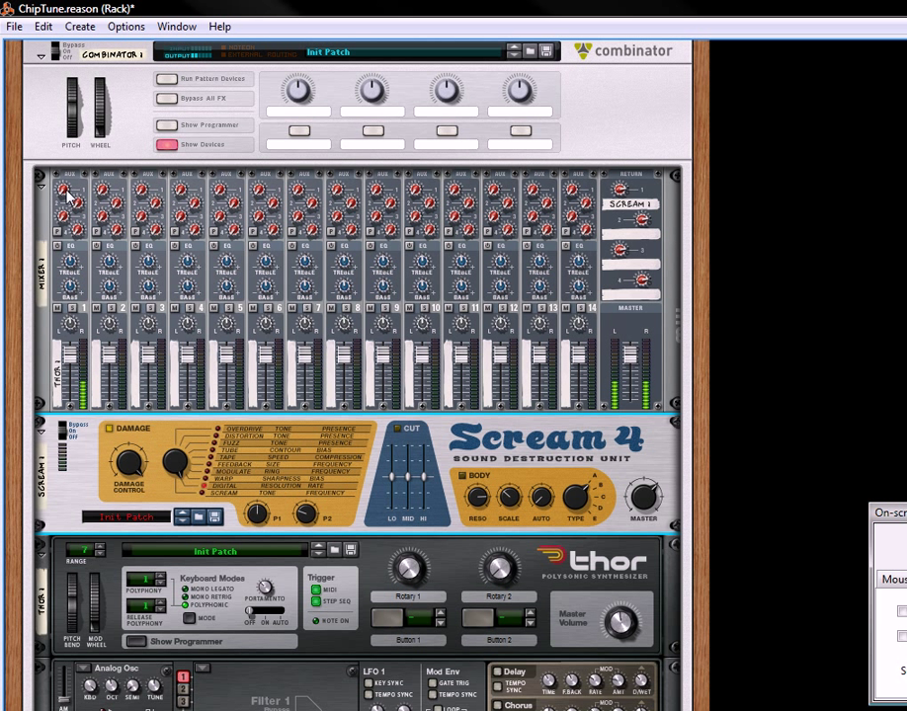
Set channel 1 Aux 1 send to full and Aux 1 return to 56, then adjust Scream P1/P2
mouse_move(65, 192)
left_mouse_down()
mouse_move(65, 183)
mouse_move(66, 191)
left_mouse_up()
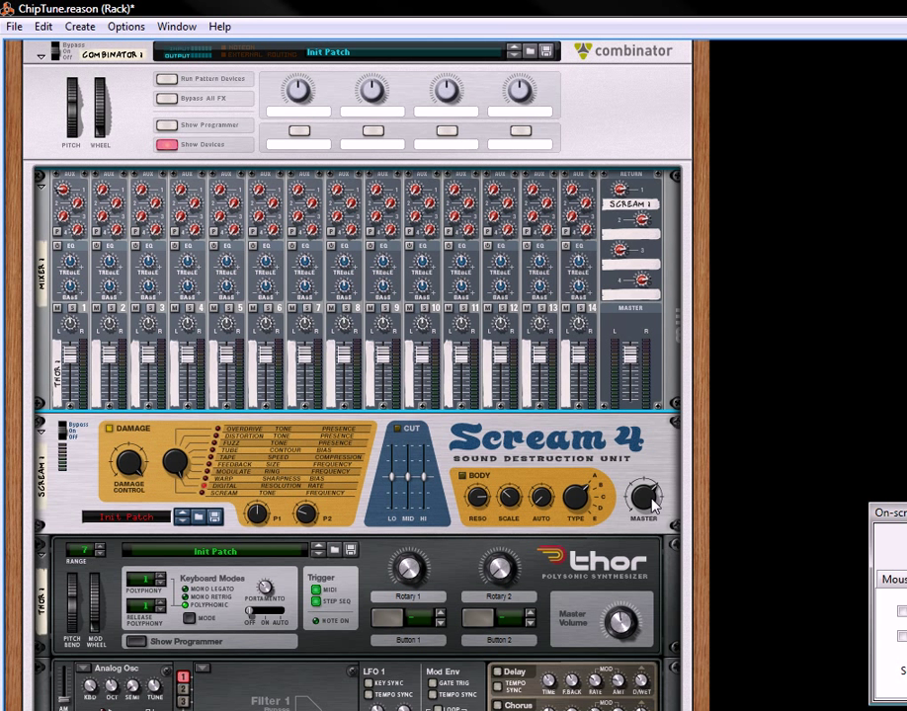
left_click_drag(644, 502, 643, 506)
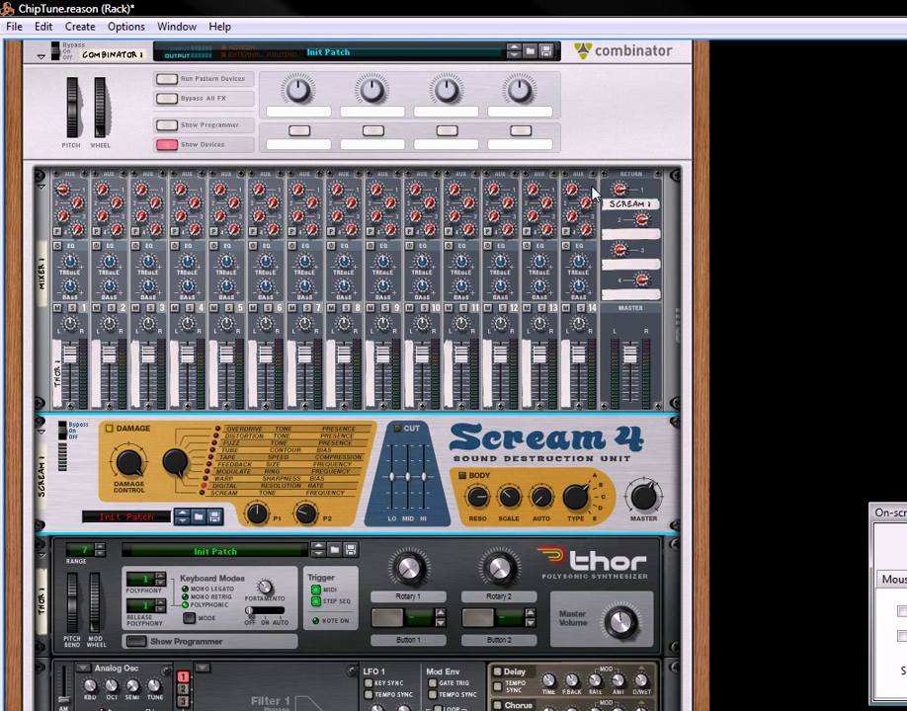
left_click_drag(620, 197, 629, 217)
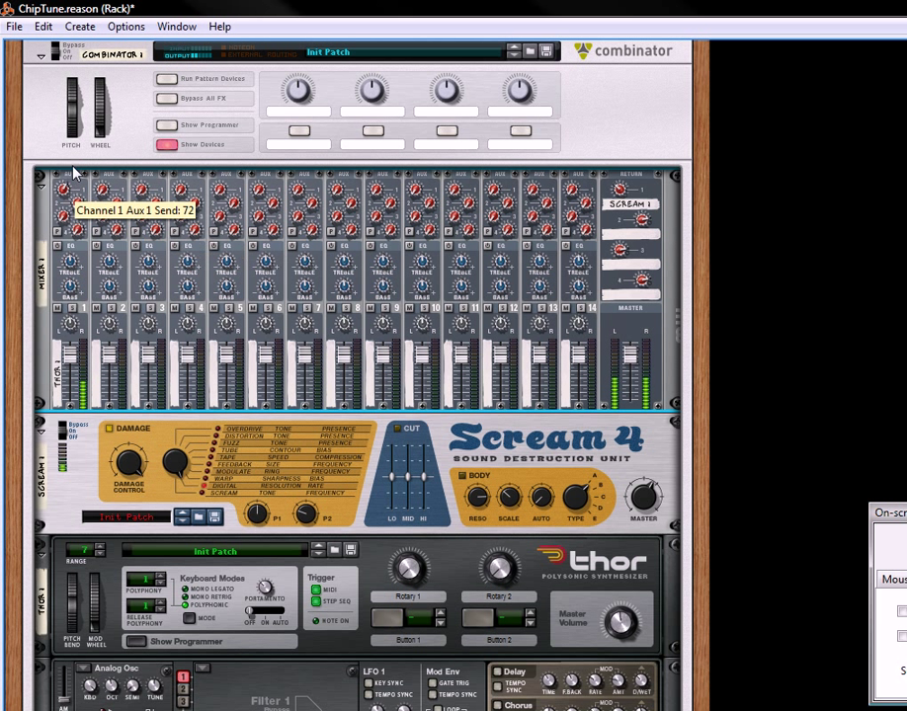
left_click_drag(63, 190, 89, 126)
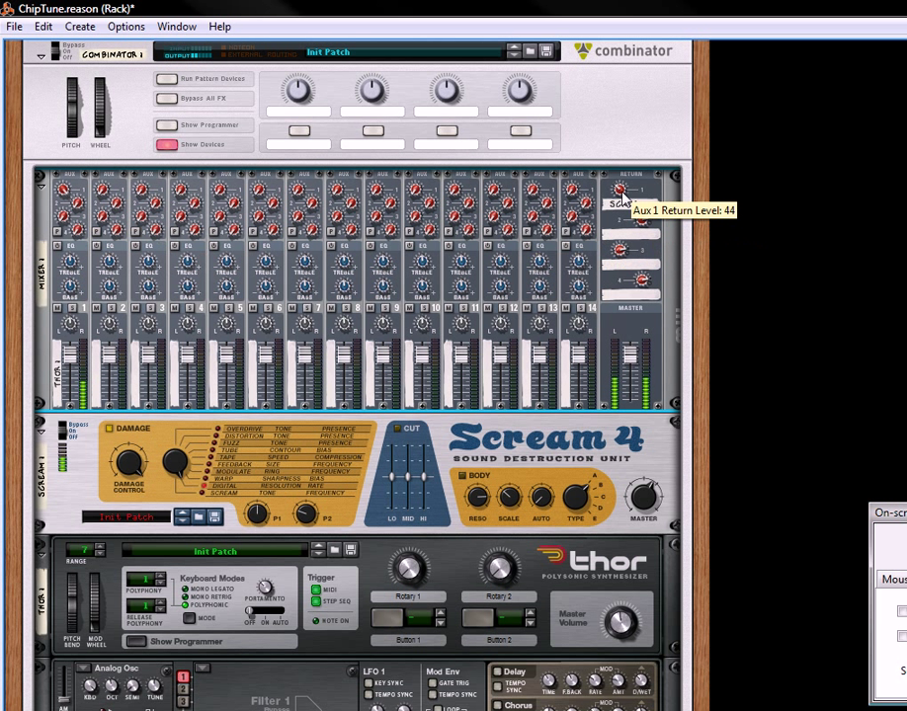
left_click_drag(621, 194, 625, 196)
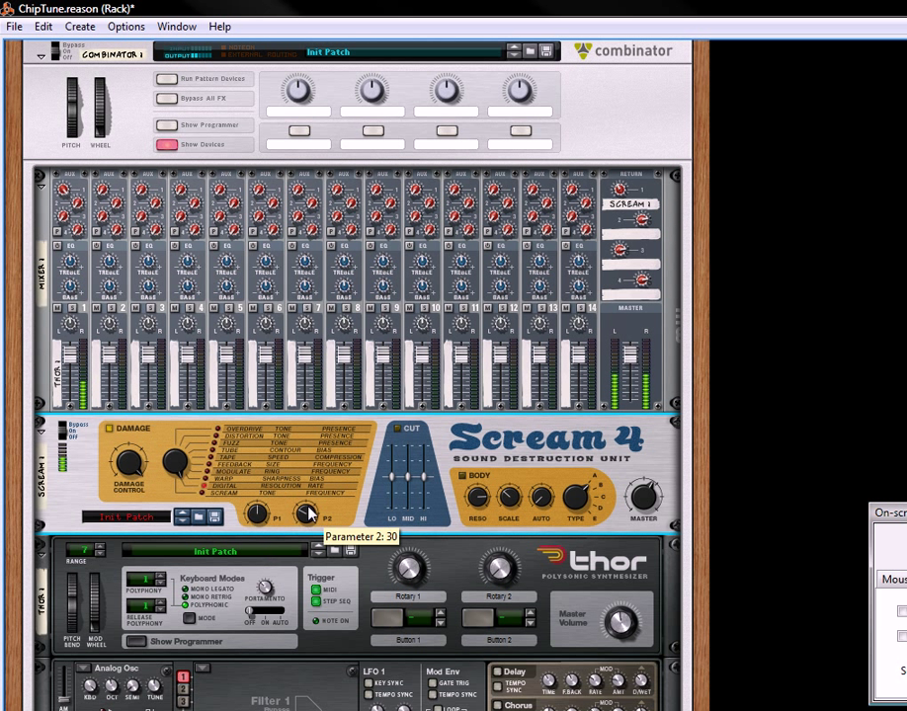
left_click_drag(314, 510, 346, 507)
left_click_drag(271, 522, 324, 537)
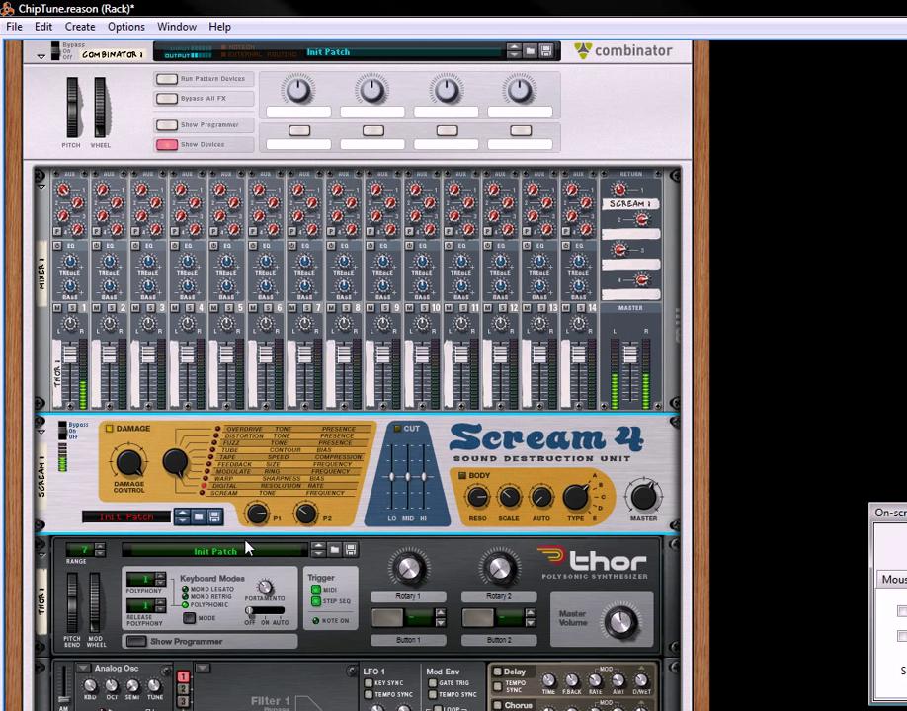
Label Combinator button 4 'BitCrush', replacing an initial 'Distort' label
scroll(69, 336, "up", 2)
scroll(70, 336, "up", 6)
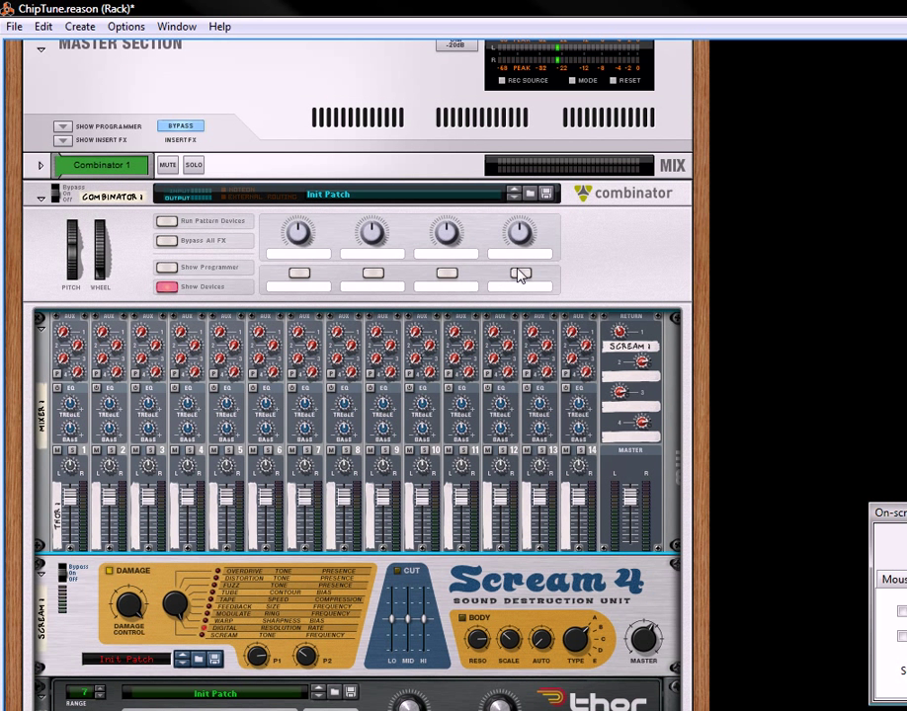
double_click(523, 289)
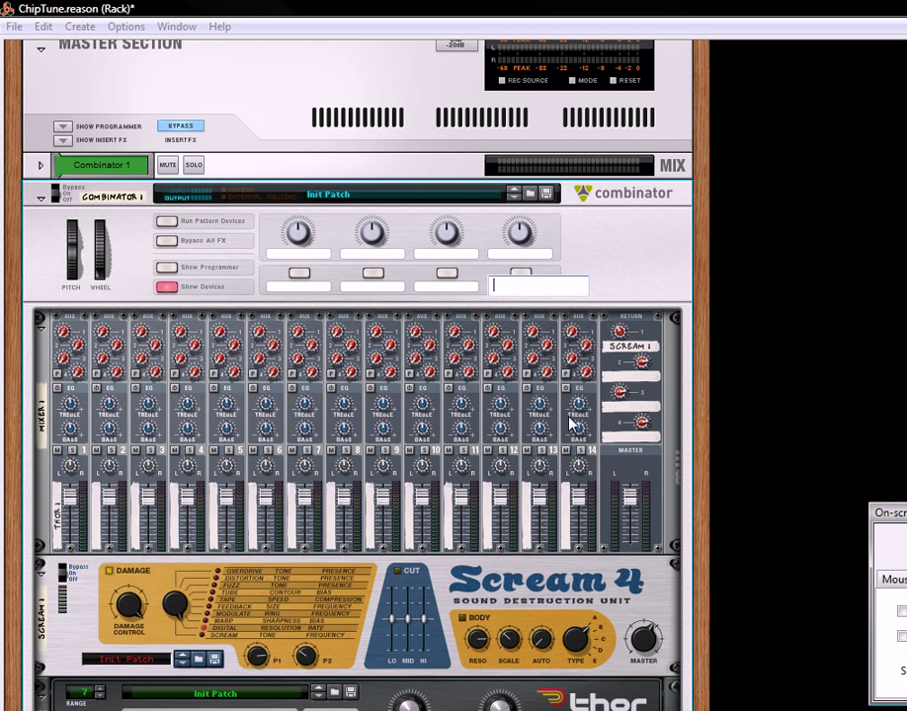
type("Distort")
key("Return")
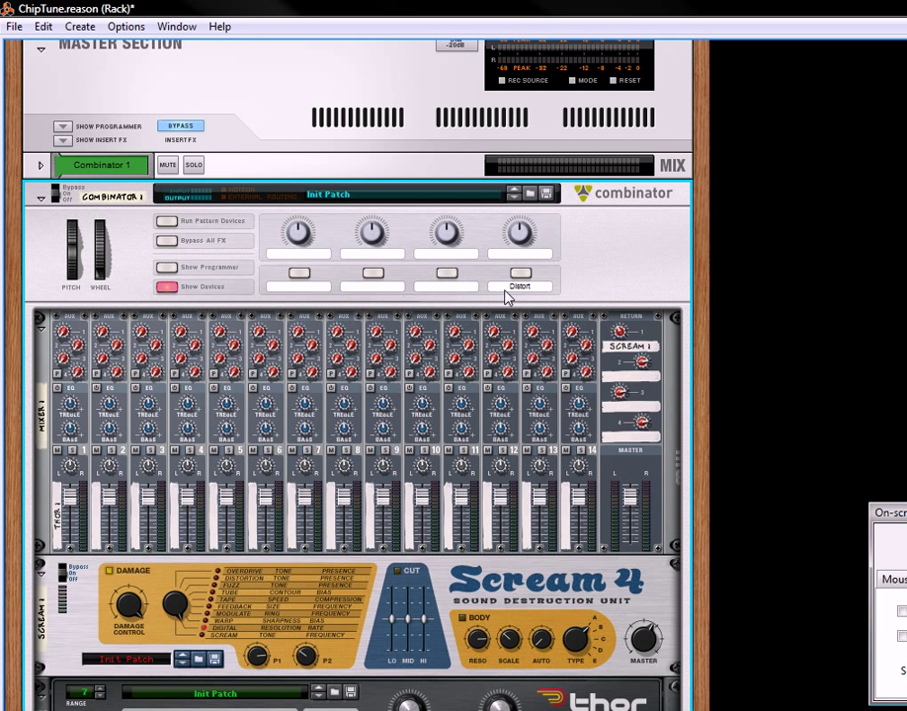
double_click(509, 290)
type("B")
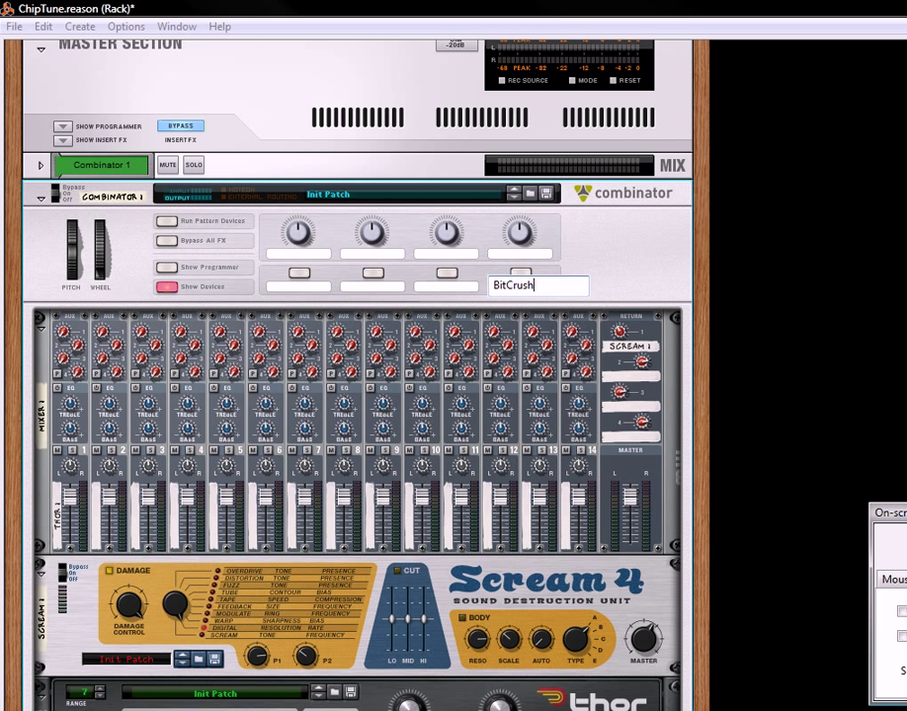
type("itCrush")
key("Return")
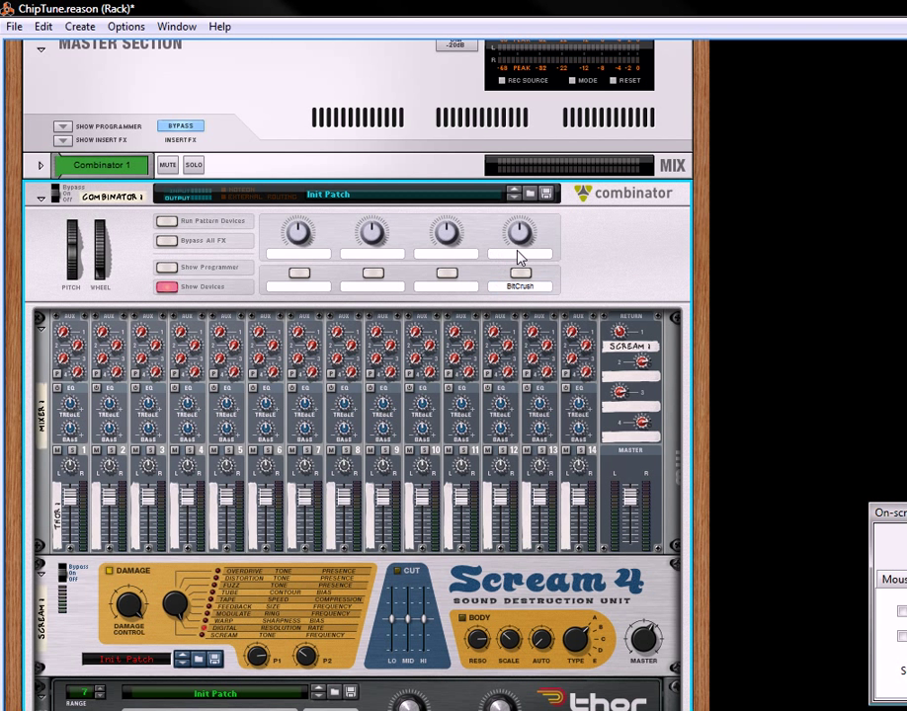
Label rotary 4 'BitCrush Tone' and show the Combinator programmer
double_click(521, 253)
type("BitCrush Tone")
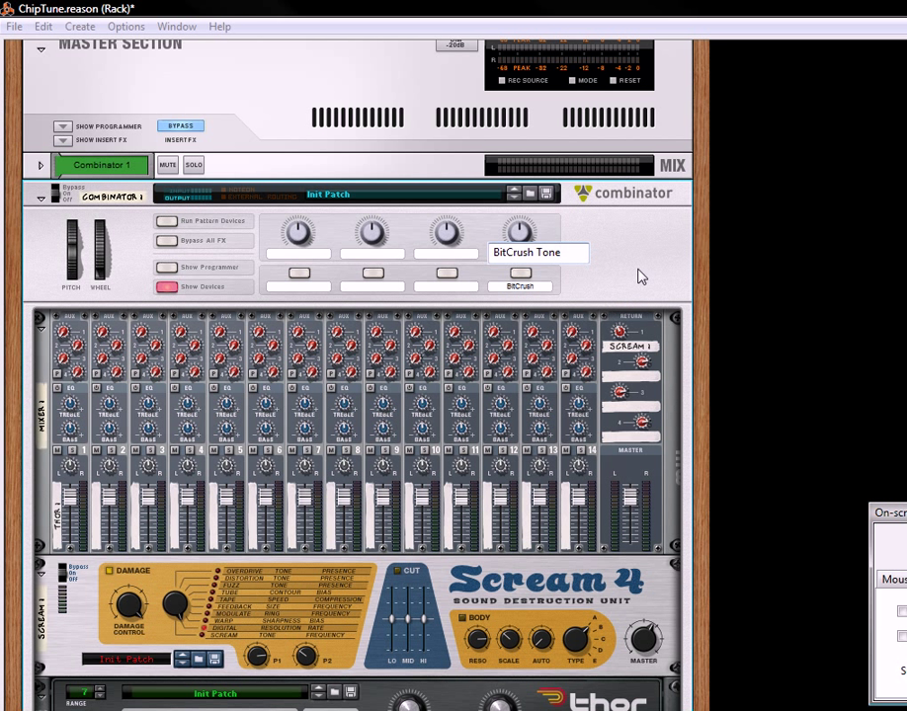
left_click(640, 276)
left_click(168, 268)
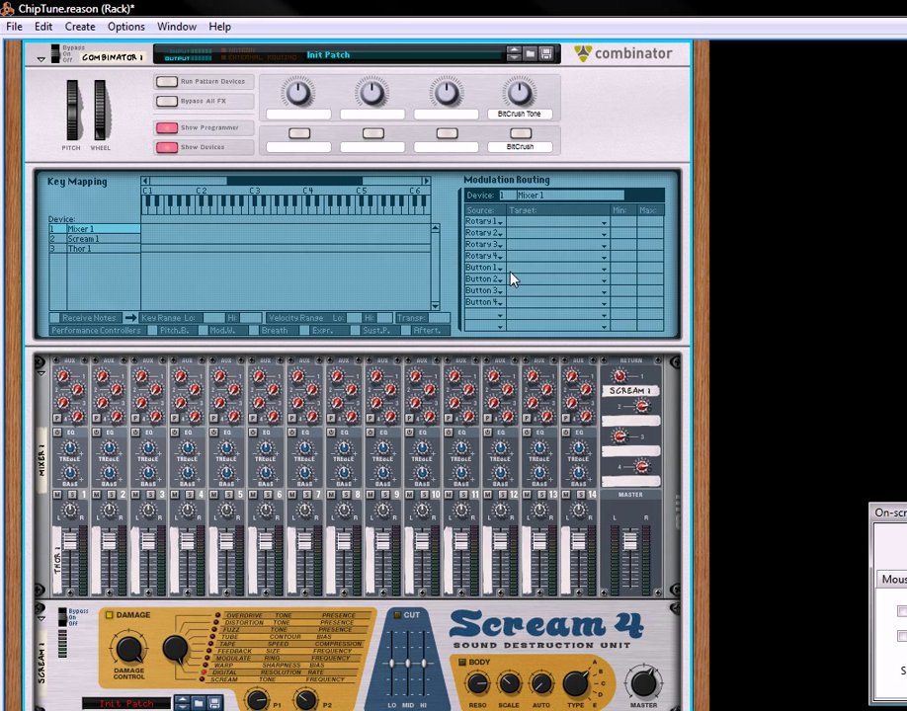
Route Button 4 to Mixer 1's Channel 1 Aux 1 Send and test it on and off
left_click(514, 312)
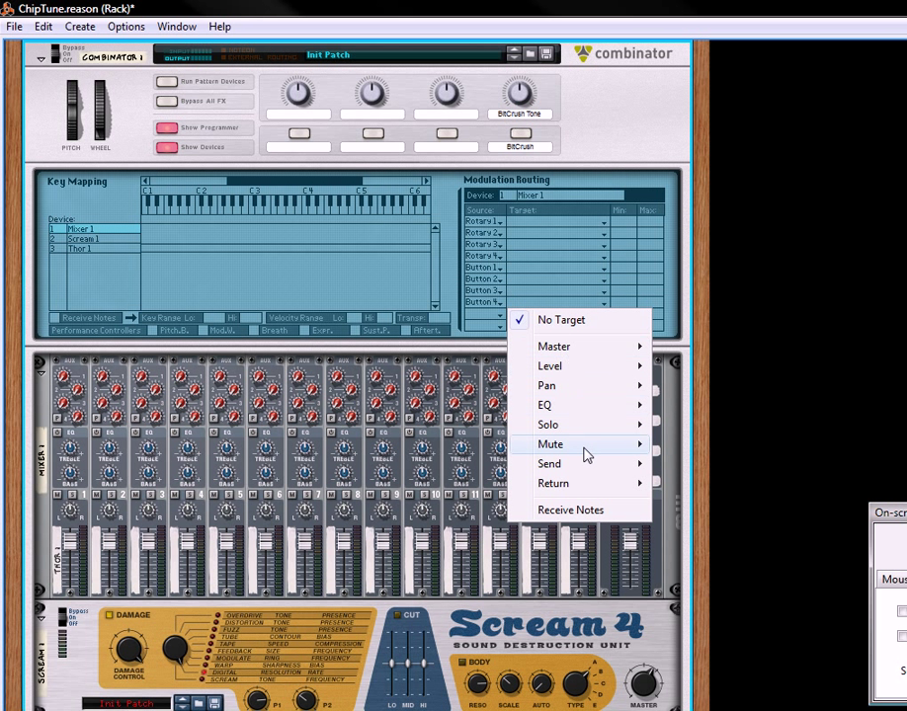
mouse_move(583, 464)
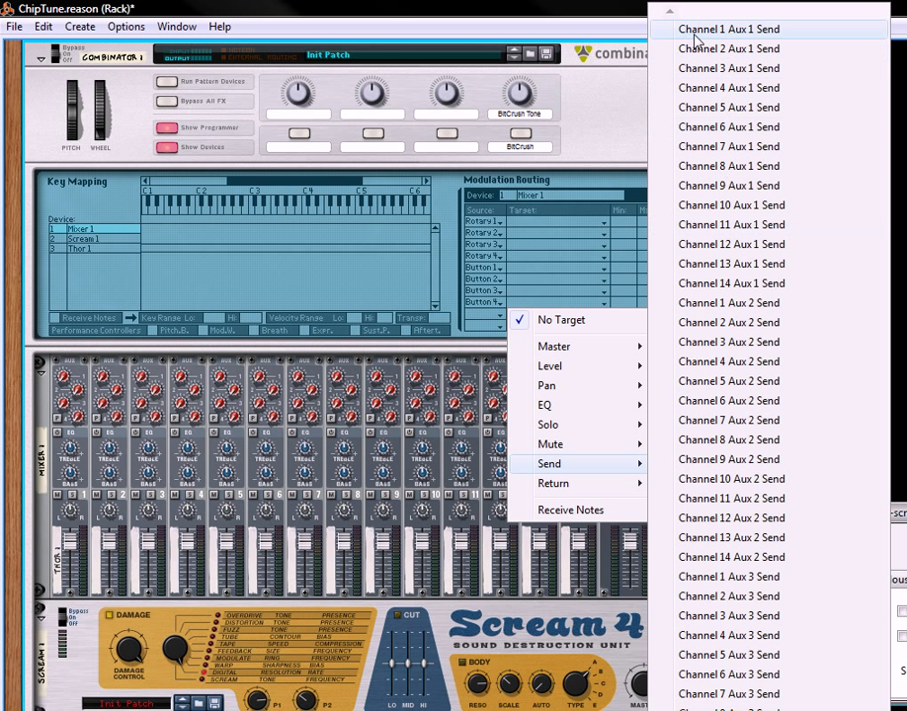
left_click(780, 31)
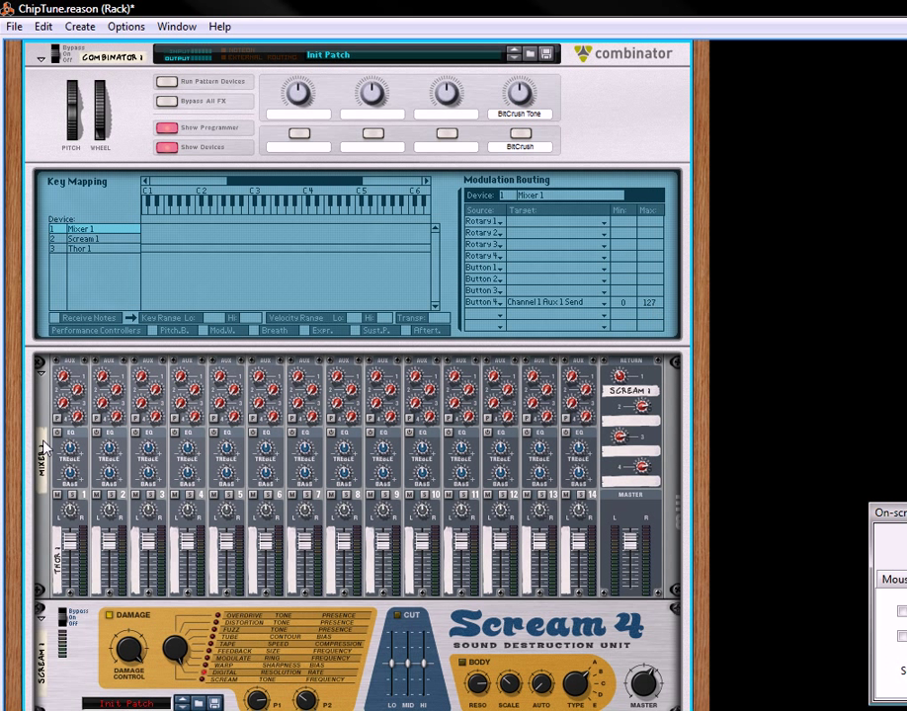
left_click(519, 135)
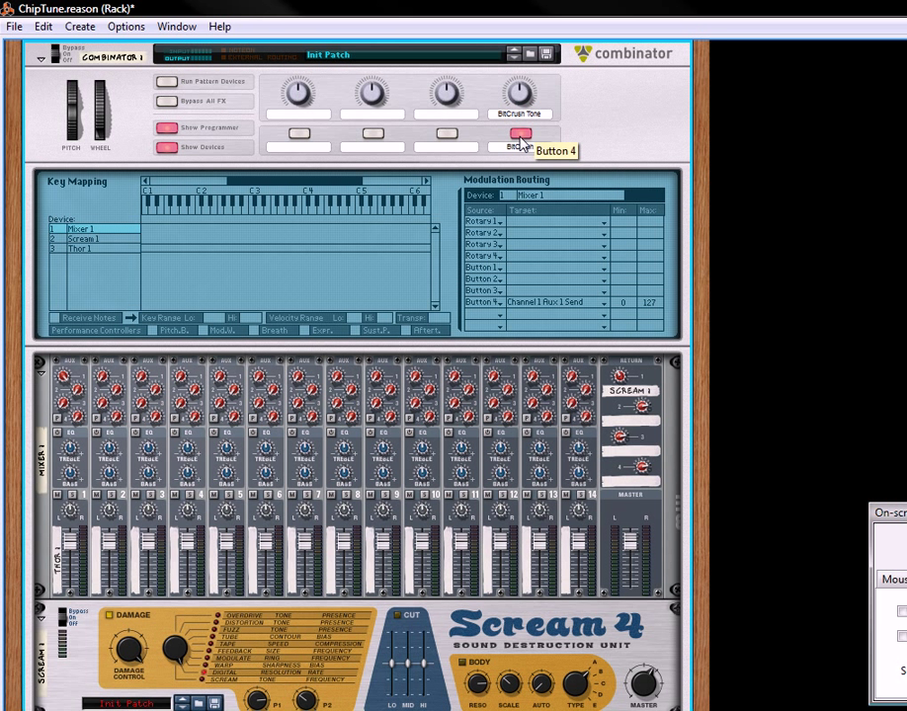
left_click(520, 135)
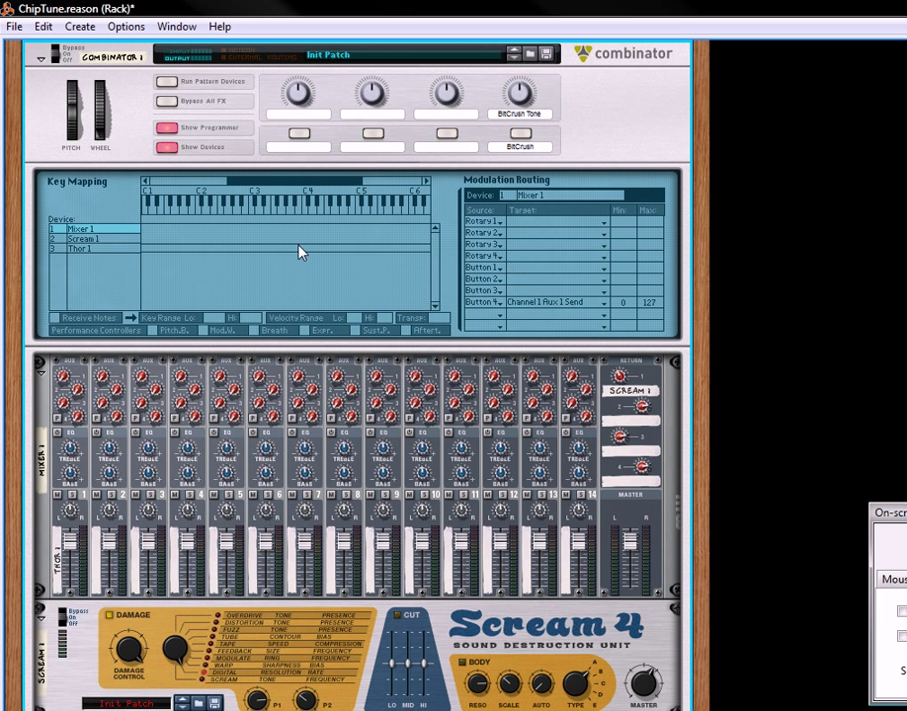
Route Rotary 4 to Scream 1's Damage Parameter 2, then switch BitCrush on
left_click(127, 239)
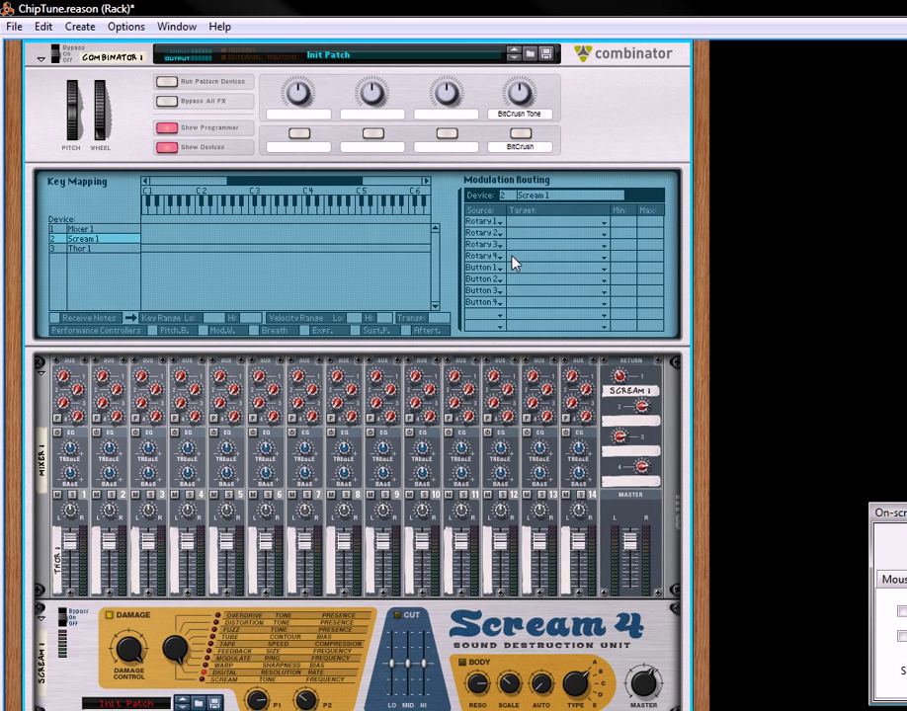
left_click(513, 262)
mouse_move(553, 321)
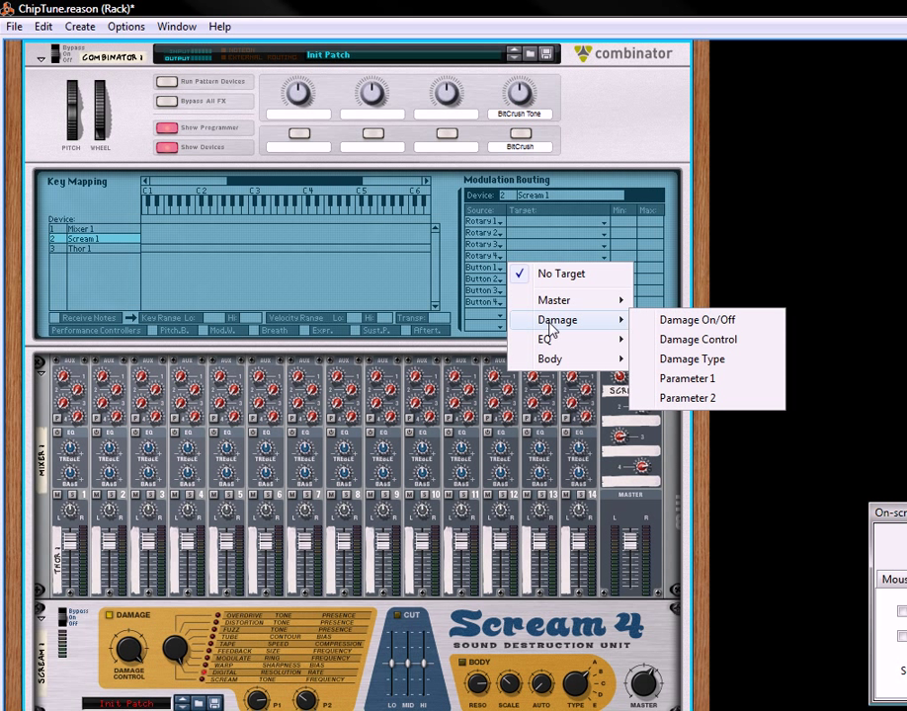
left_click(672, 398)
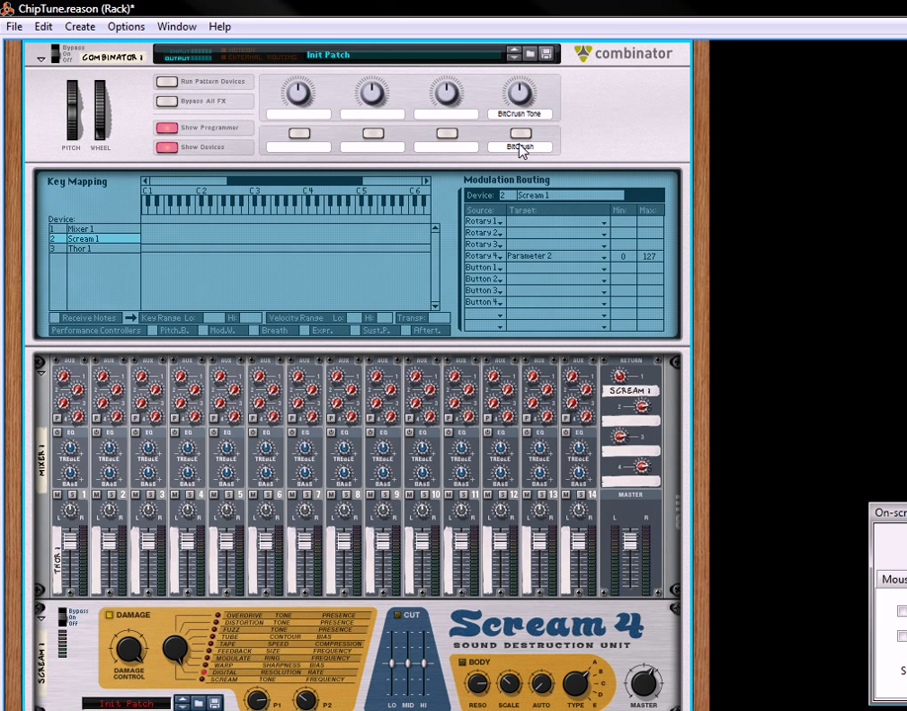
left_click(520, 133)
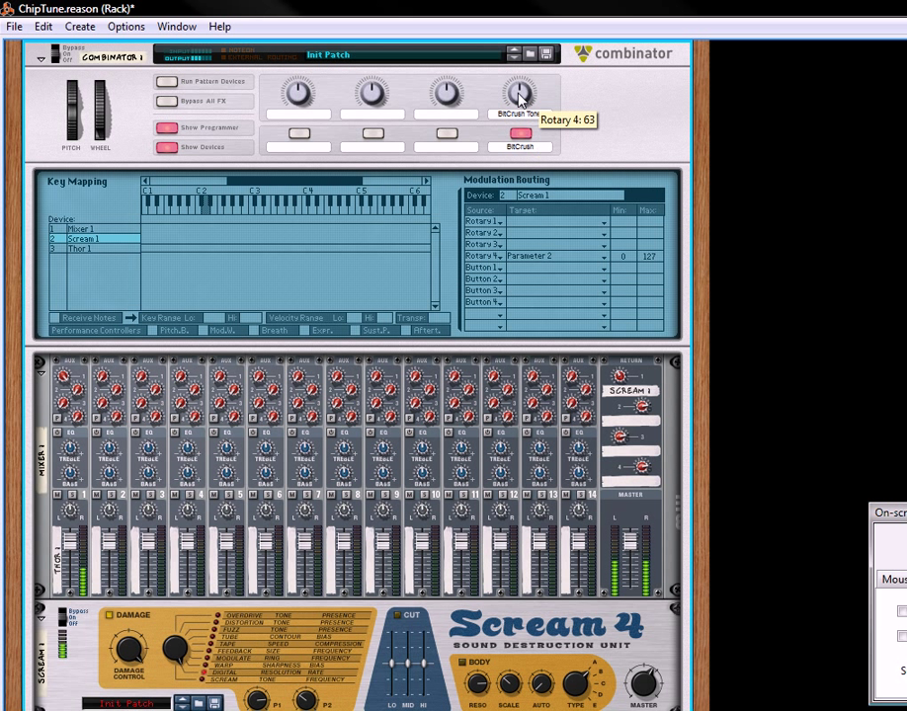
Sweep BitCrush Tone, switch BitCrush off, and label the first Combinator knob 'PWM'
left_click_drag(520, 96, 548, 127)
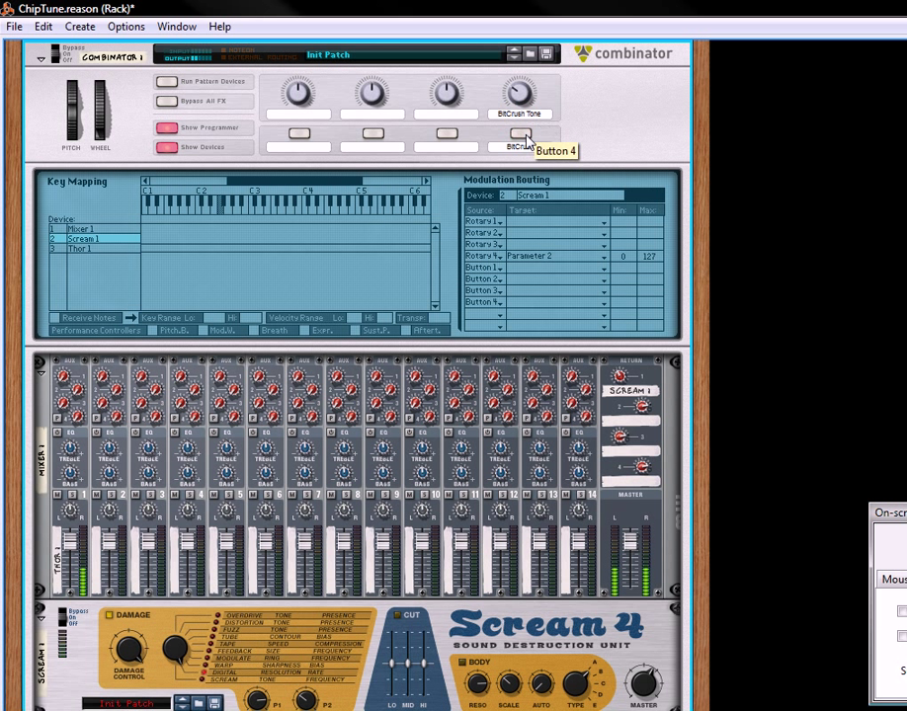
left_click(521, 135)
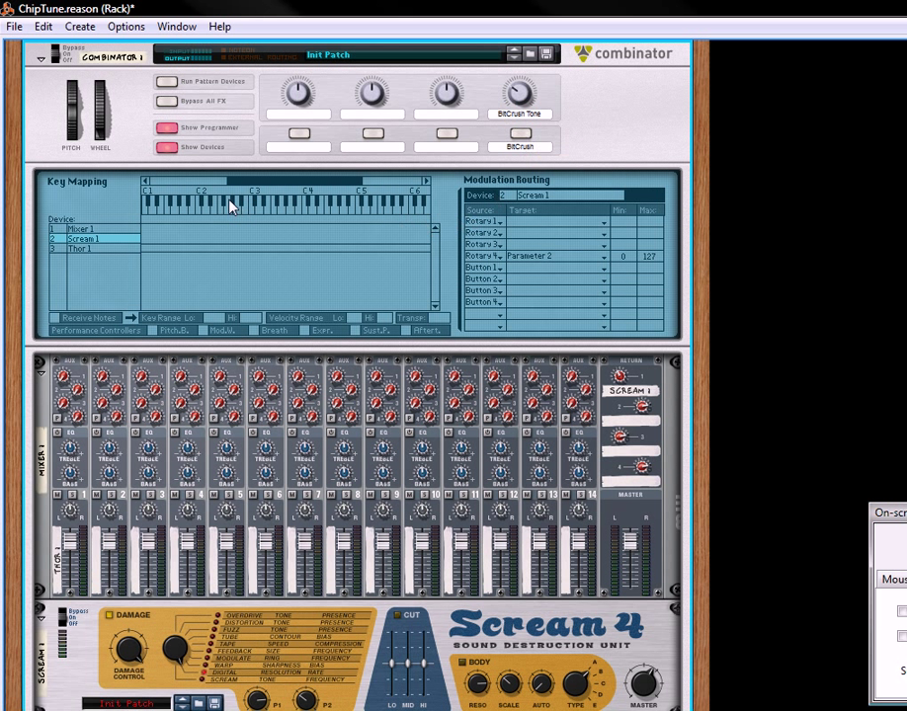
double_click(306, 117)
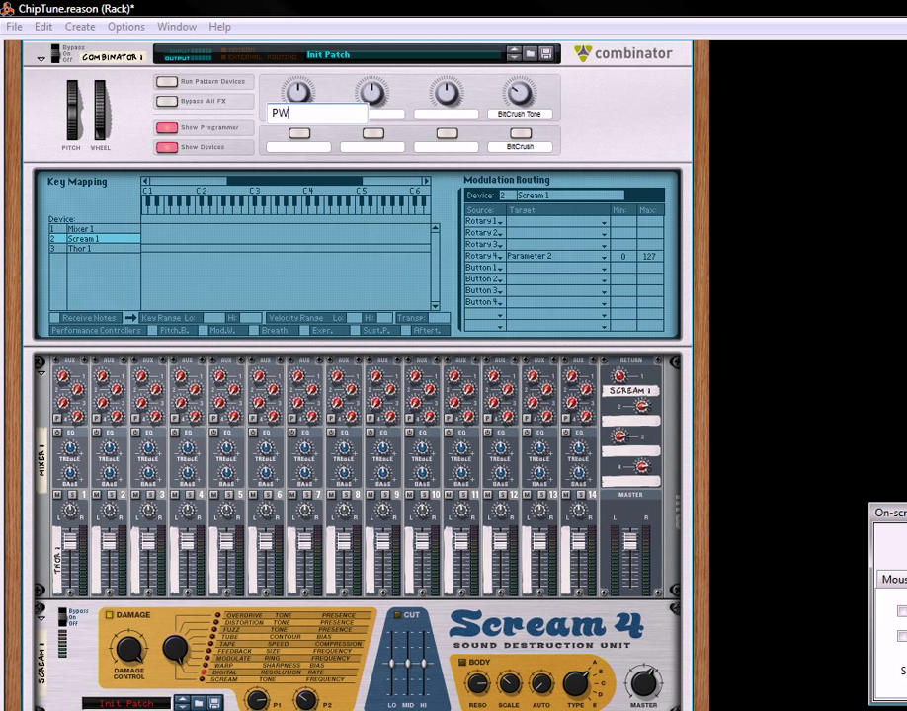
key("Return")
Try Thor oscillator 1 pulse widths, raising it to 127, then lowering it slightly
scroll(192, 480, "down", 5)
scroll(173, 571, "down", 4)
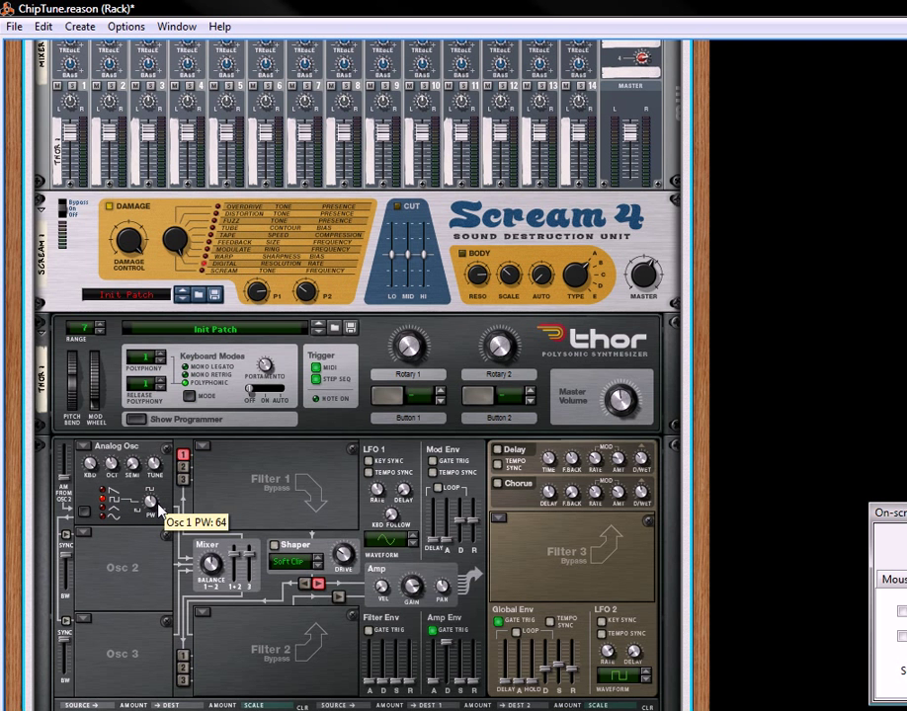
scroll(341, 306, "up", 3)
scroll(340, 306, "up", 10)
scroll(342, 333, "down", 12)
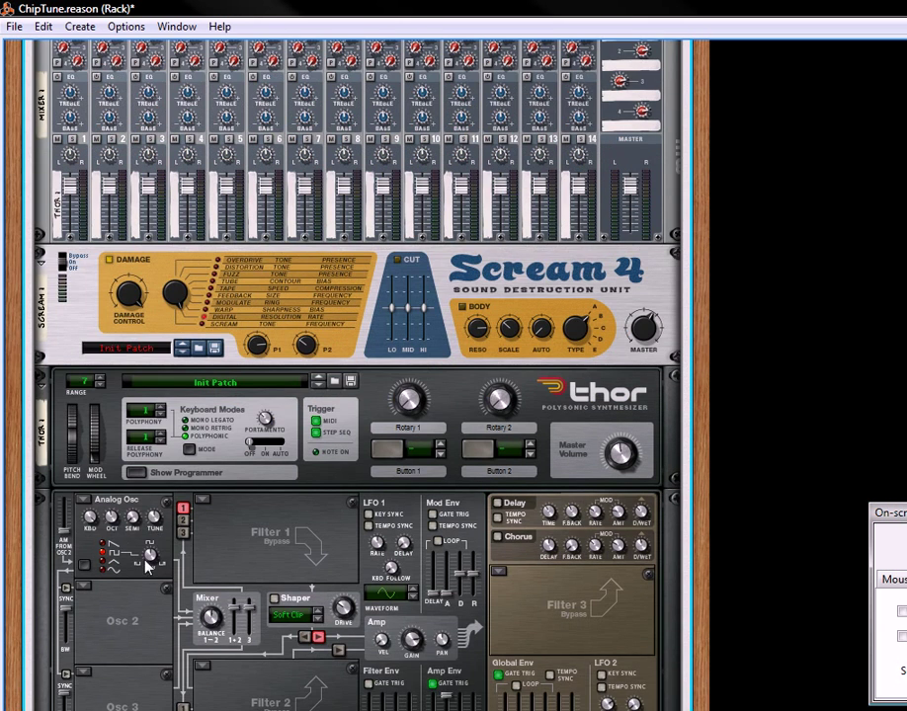
left_click_drag(150, 554, 173, 497)
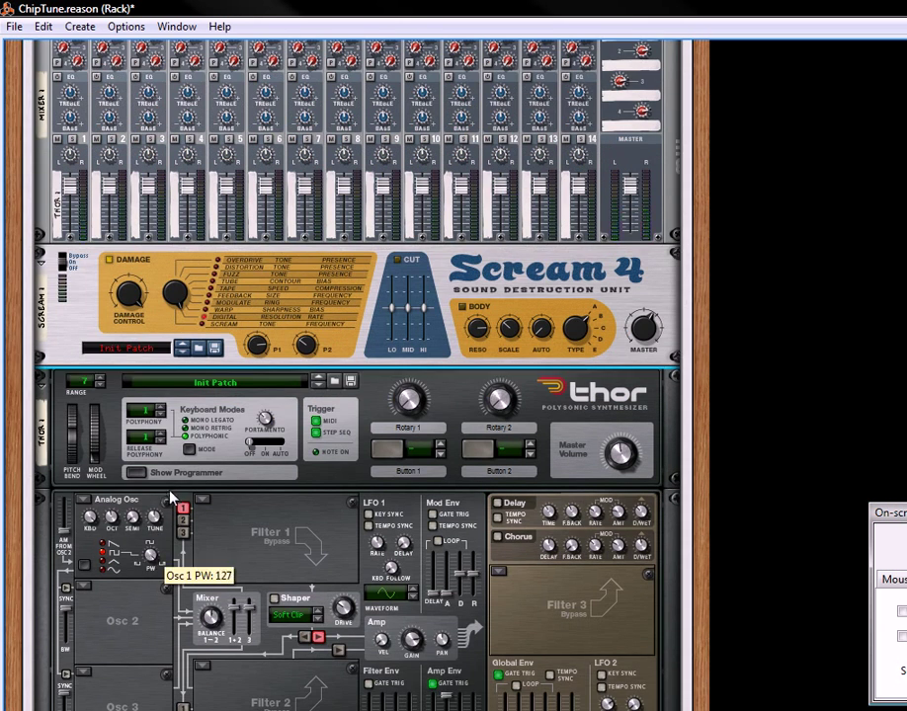
mouse_move(152, 549)
left_mouse_down()
mouse_move(162, 556)
mouse_move(157, 569)
left_mouse_up()
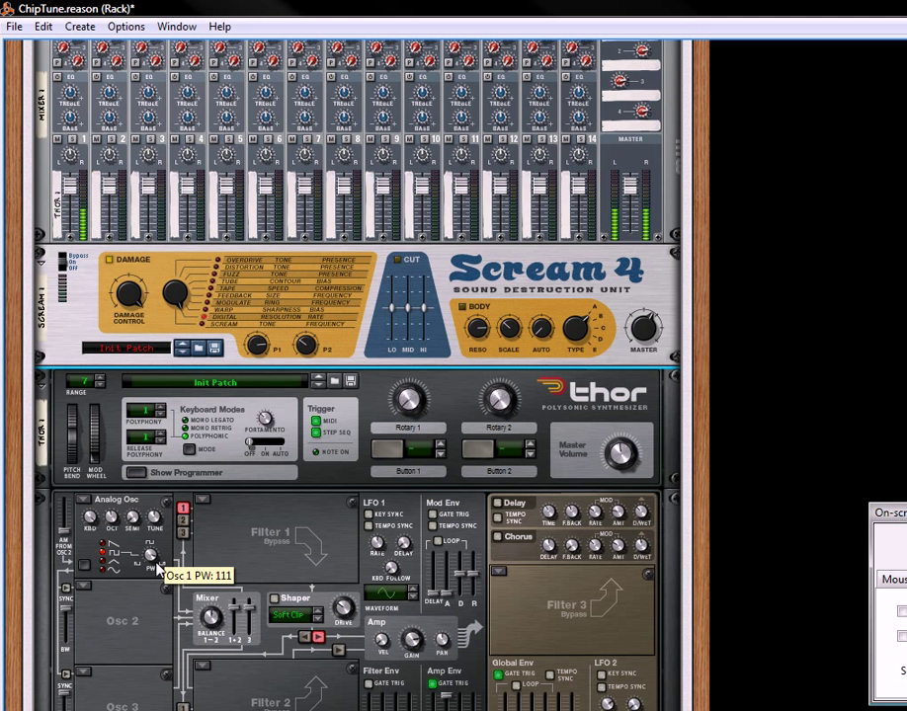
scroll(370, 258, "up", 10)
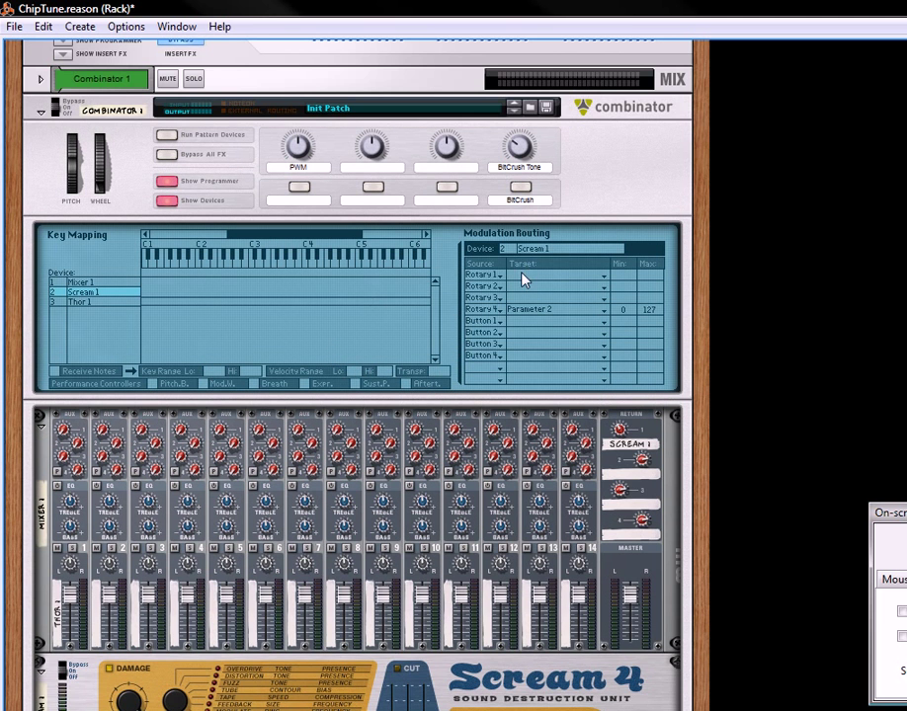
Route the first rotary to Thor 1's Osc 1 Mod with its minimum raised to 64
left_click(521, 276)
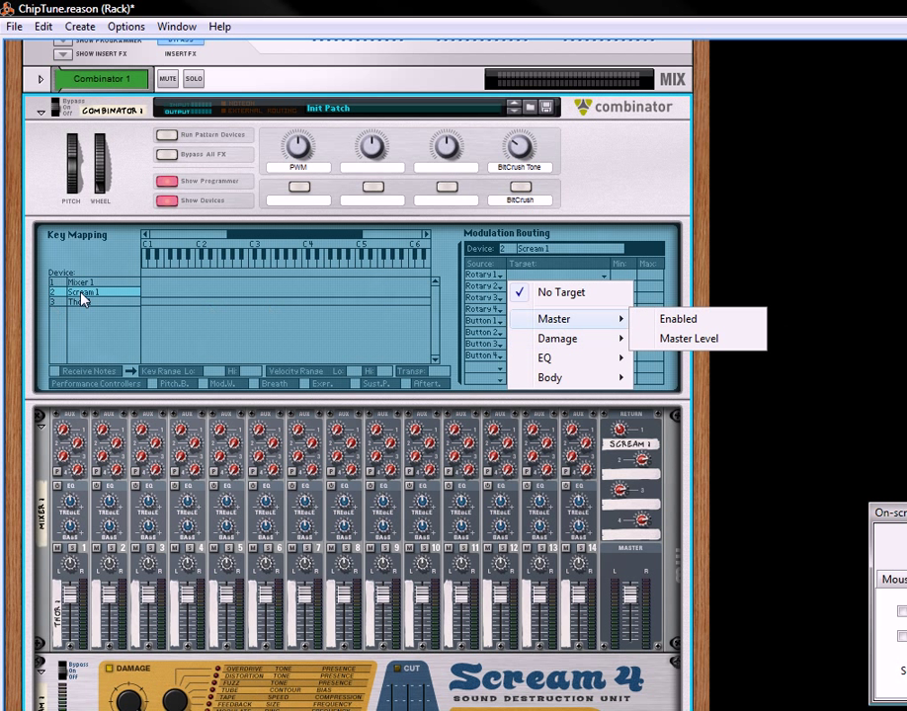
left_click(98, 310)
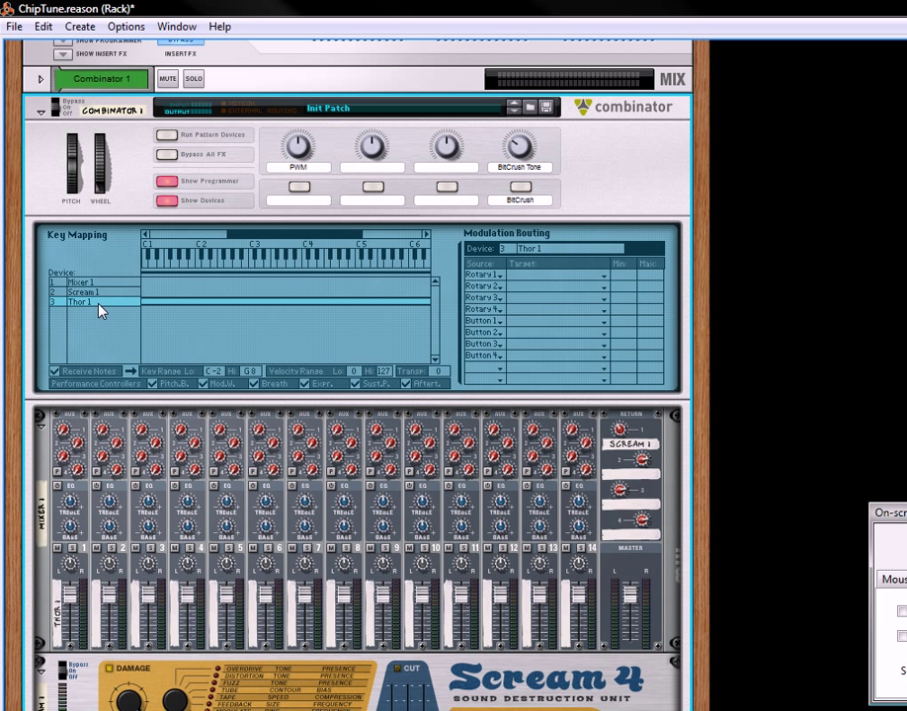
left_click(517, 280)
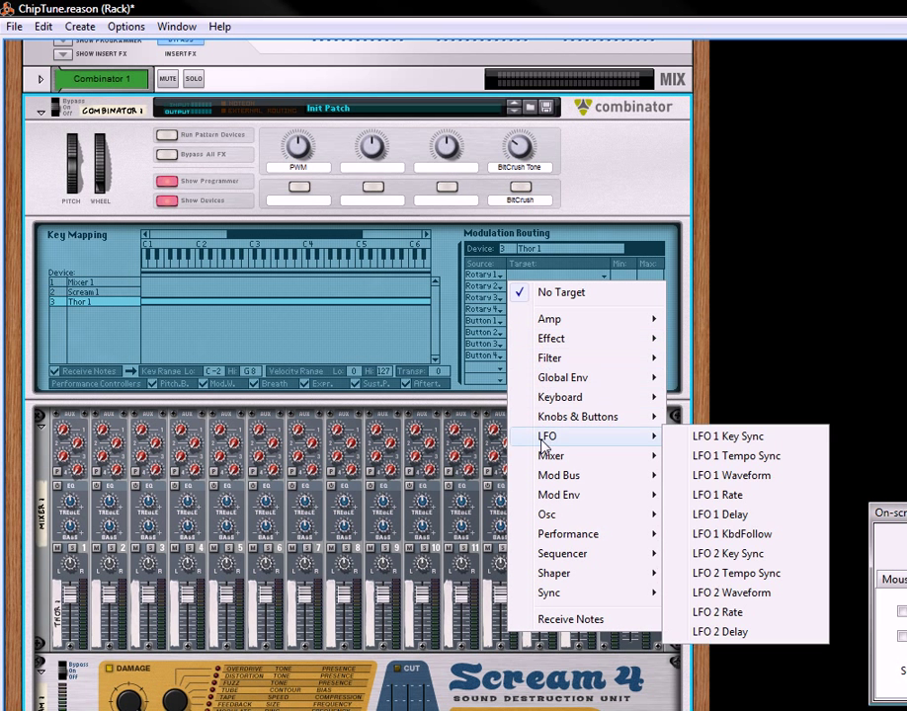
mouse_move(564, 516)
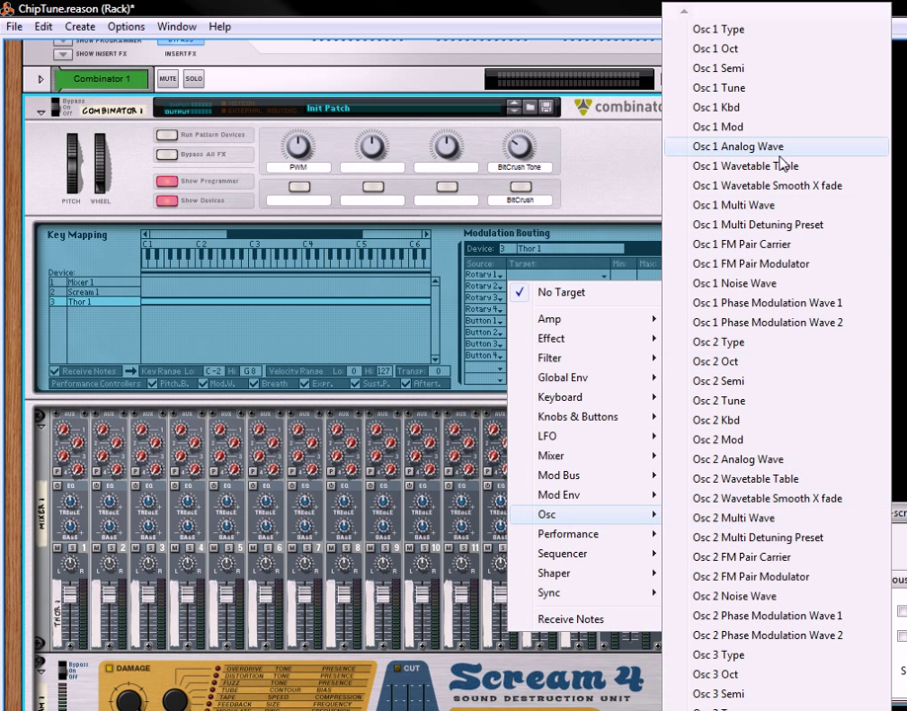
left_click(741, 127)
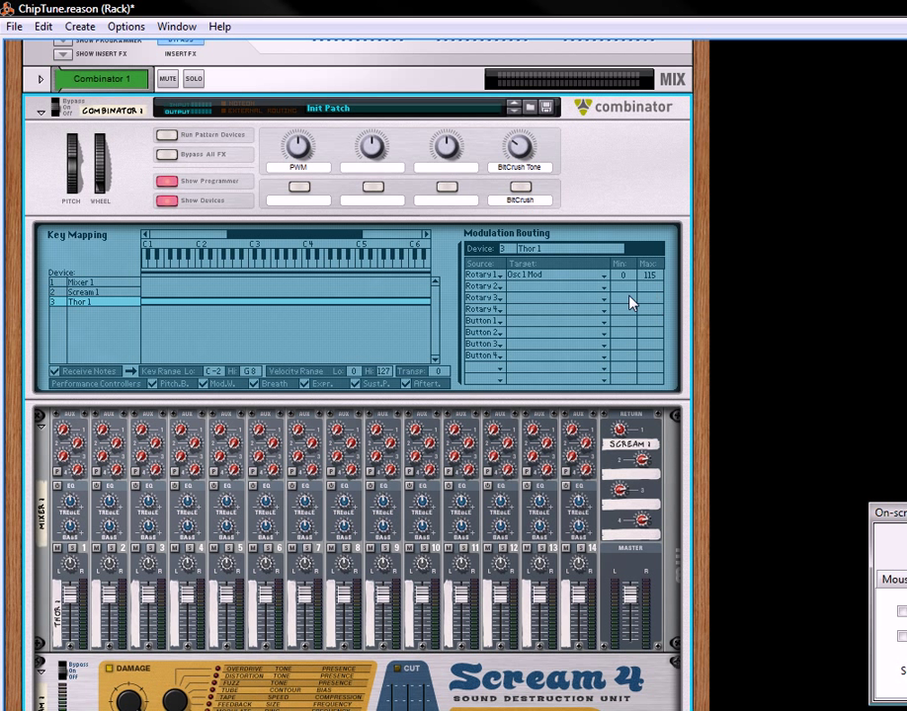
left_click_drag(632, 284, 640, 187)
Sweep the PWM knob to hear its 64–115 range
scroll(639, 184, "down", 10)
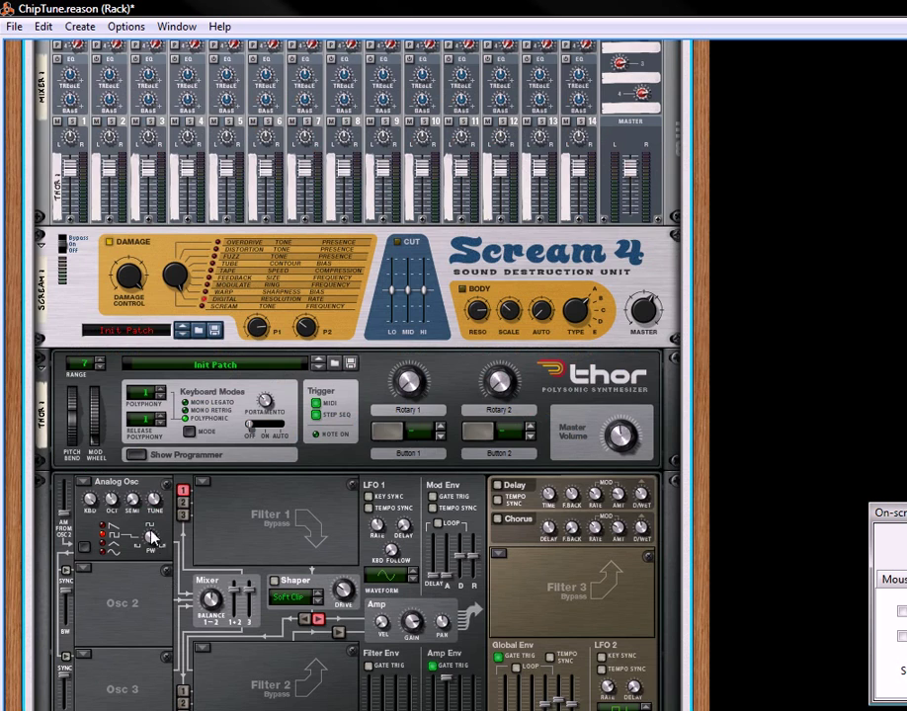
scroll(324, 364, "up", 10)
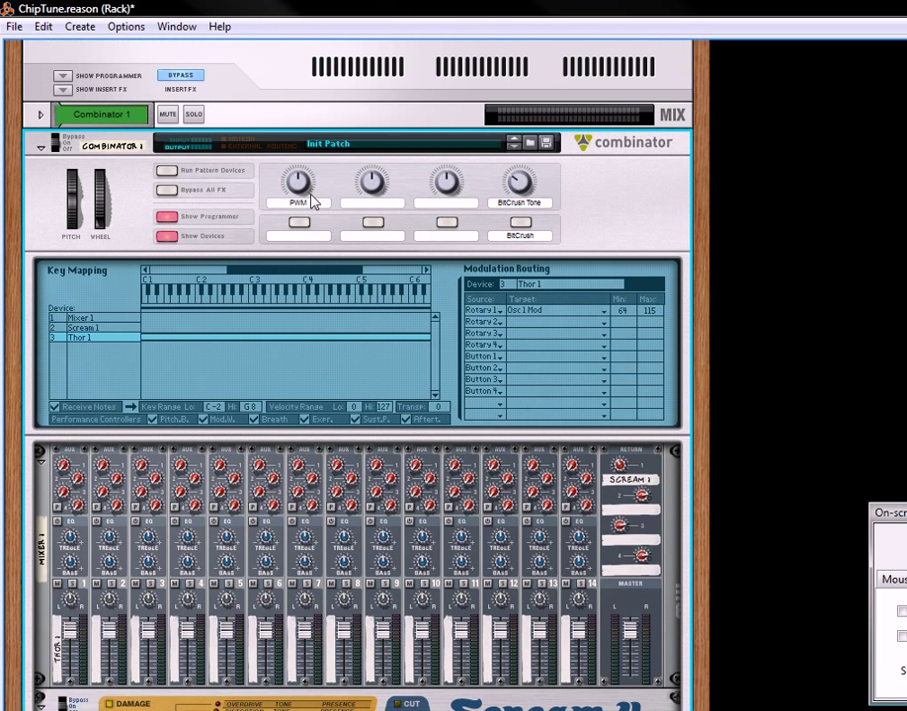
left_click_drag(308, 197, 348, 276)
scroll(294, 356, "down", 5)
scroll(211, 412, "up", 5)
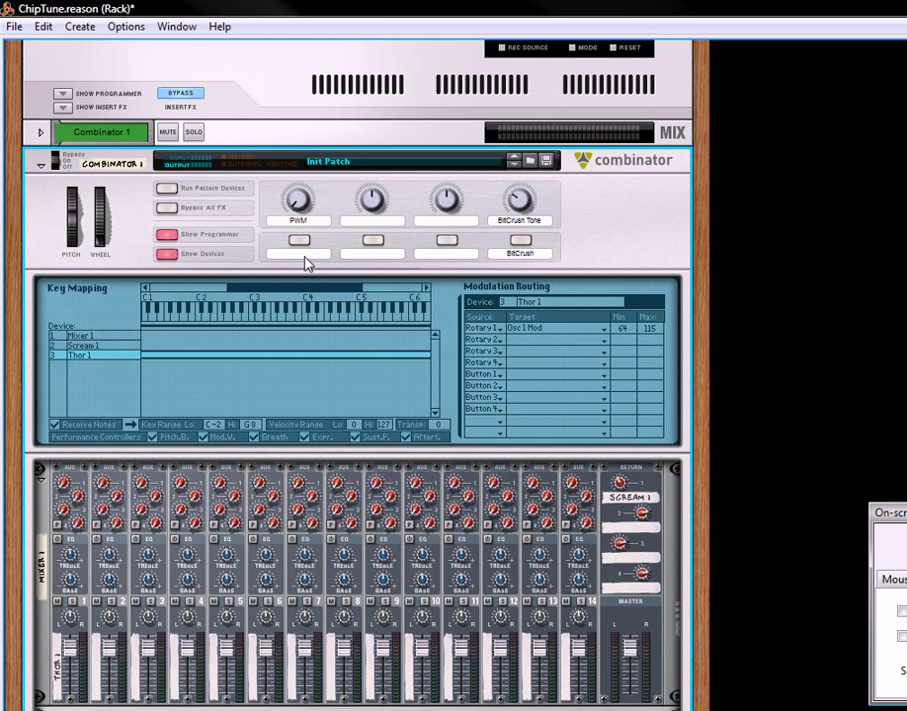
Label the second Combinator rotary 'LFO Rate'
double_click(360, 221)
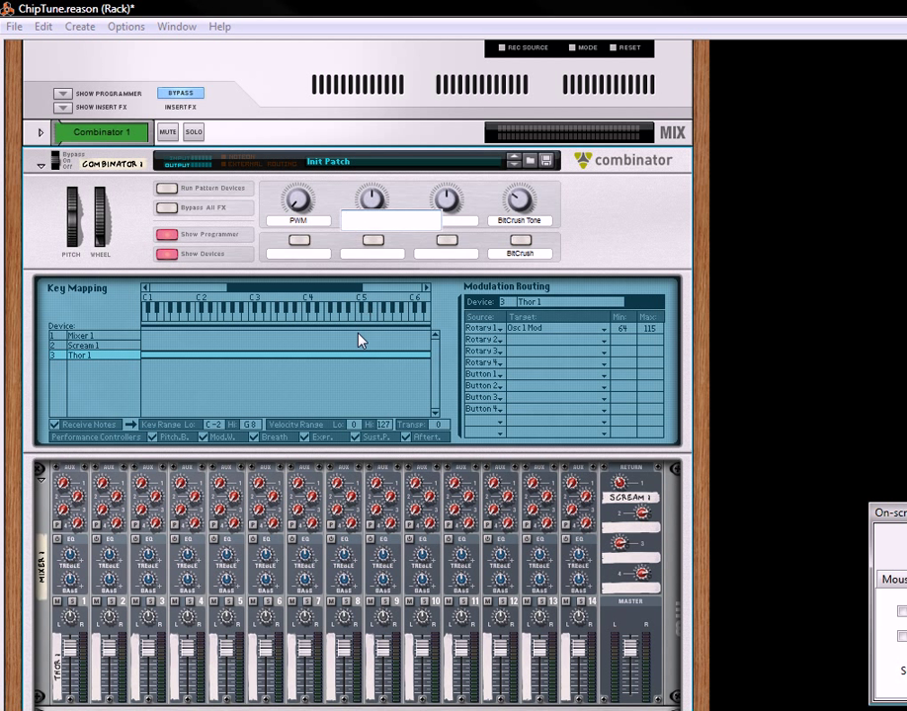
type("LFO Rate")
key("Return")
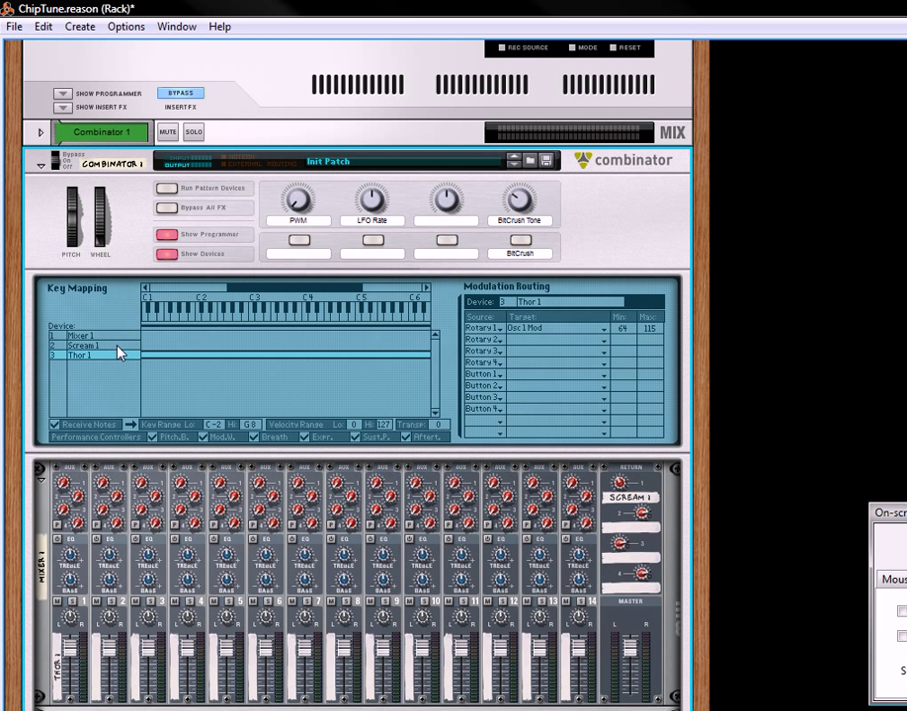
Route the second rotary to Thor's LFO 2 Rate with a 77–105 range, and test it
left_click(514, 343)
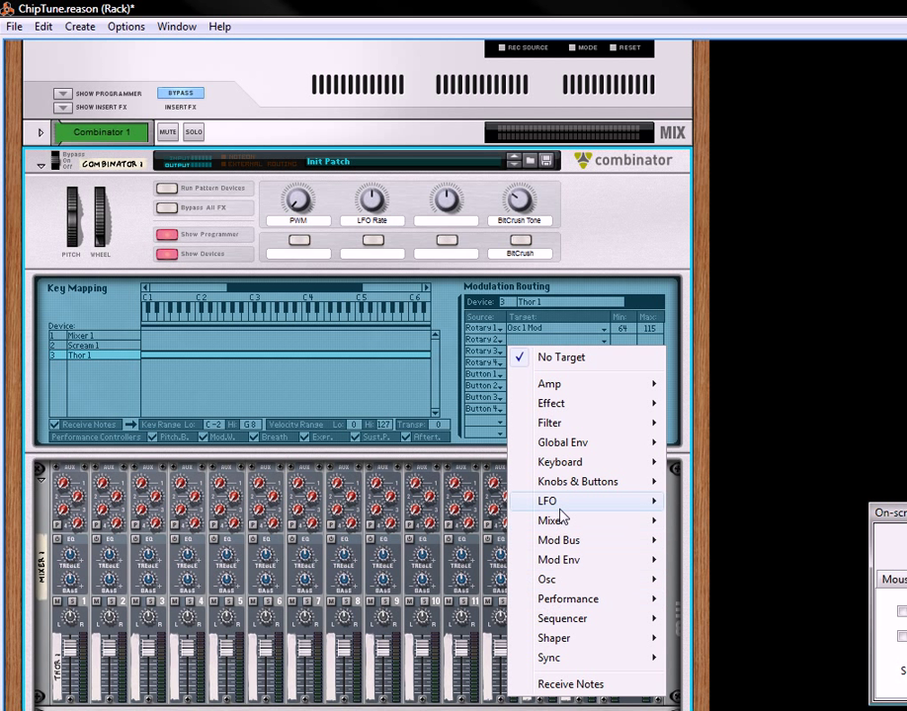
mouse_move(599, 505)
left_click(726, 677)
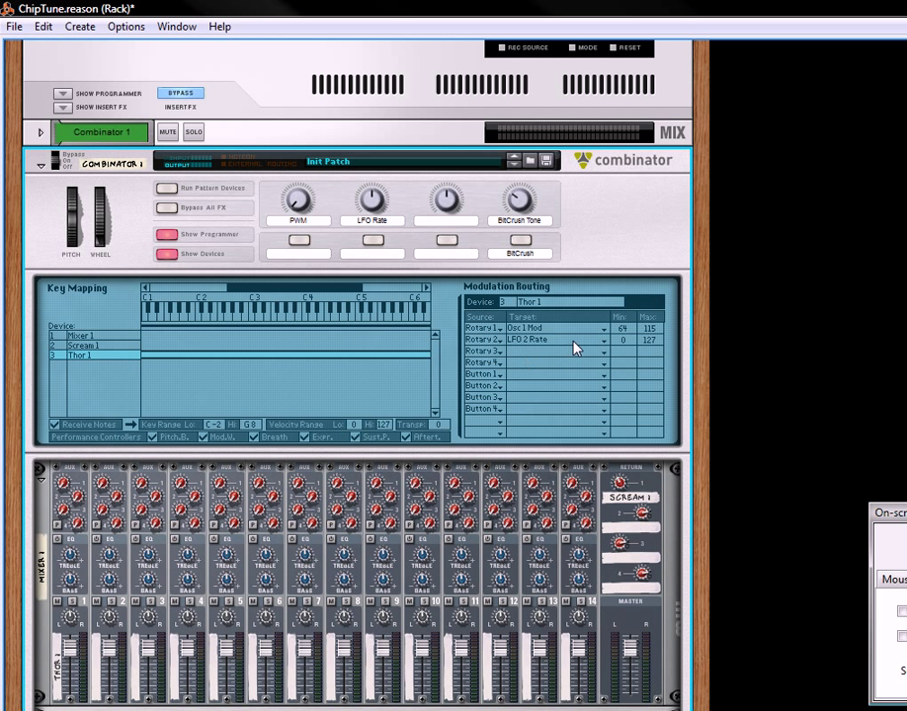
left_click_drag(624, 351, 633, 270)
left_click_drag(629, 216, 627, 198)
left_click_drag(662, 378, 665, 391)
left_click_drag(664, 387, 663, 391)
left_click_drag(373, 204, 432, 222)
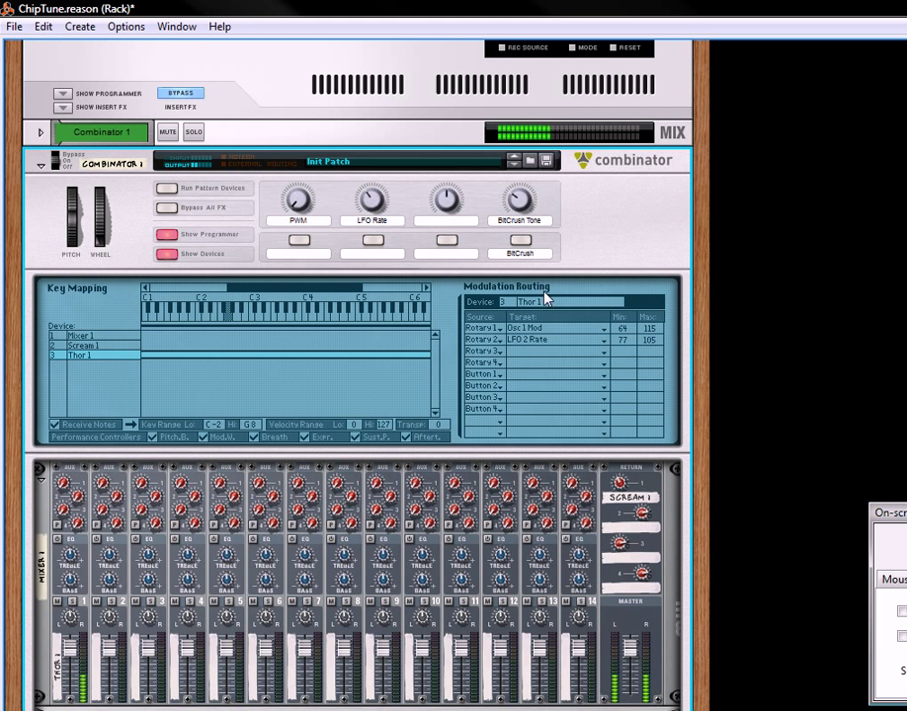
scroll(576, 296, "down", 3)
Randomize the pattern of Thor's step sequencer
scroll(570, 295, "down", 1)
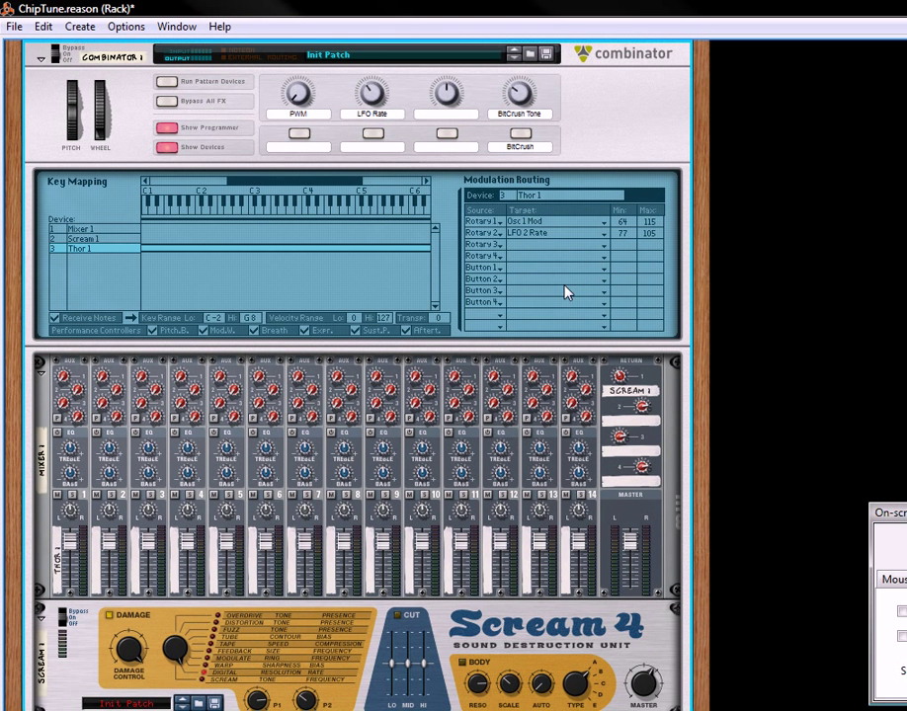
scroll(565, 291, "down", 6)
scroll(501, 338, "down", 18)
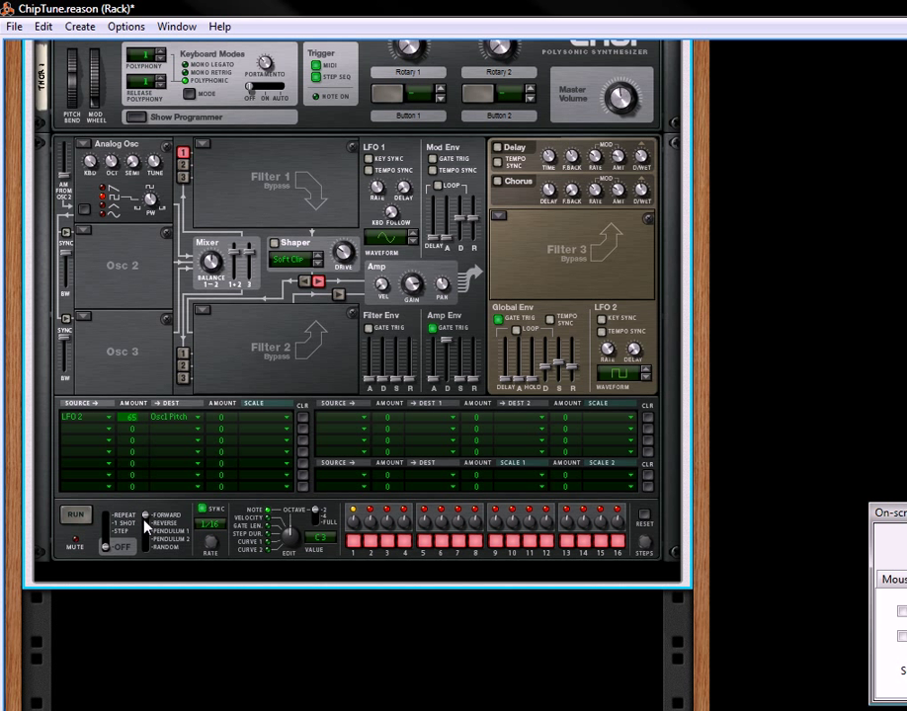
right_click(334, 514)
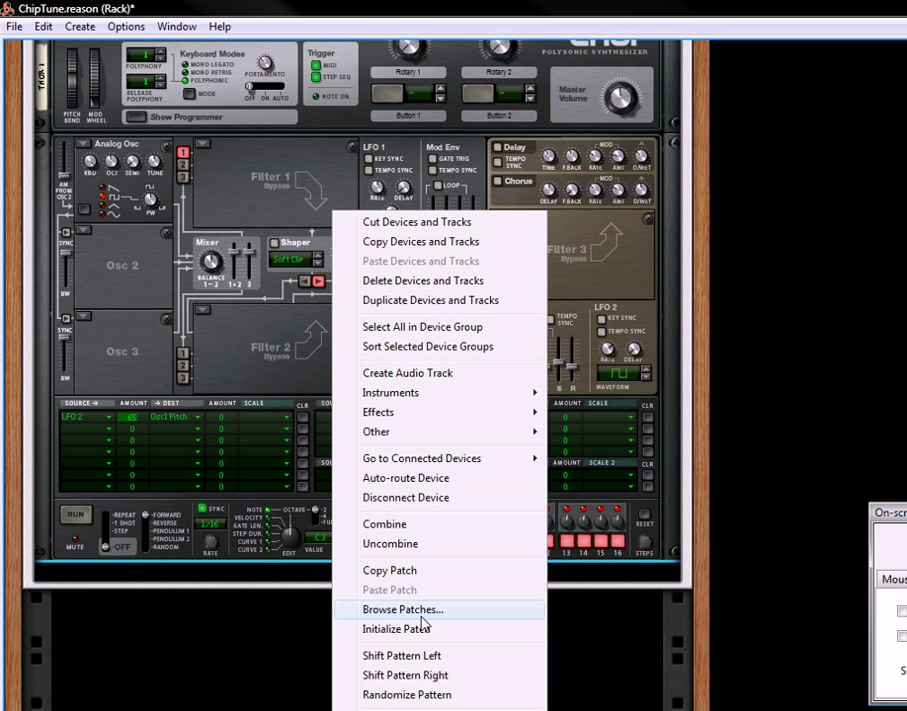
left_click(405, 694)
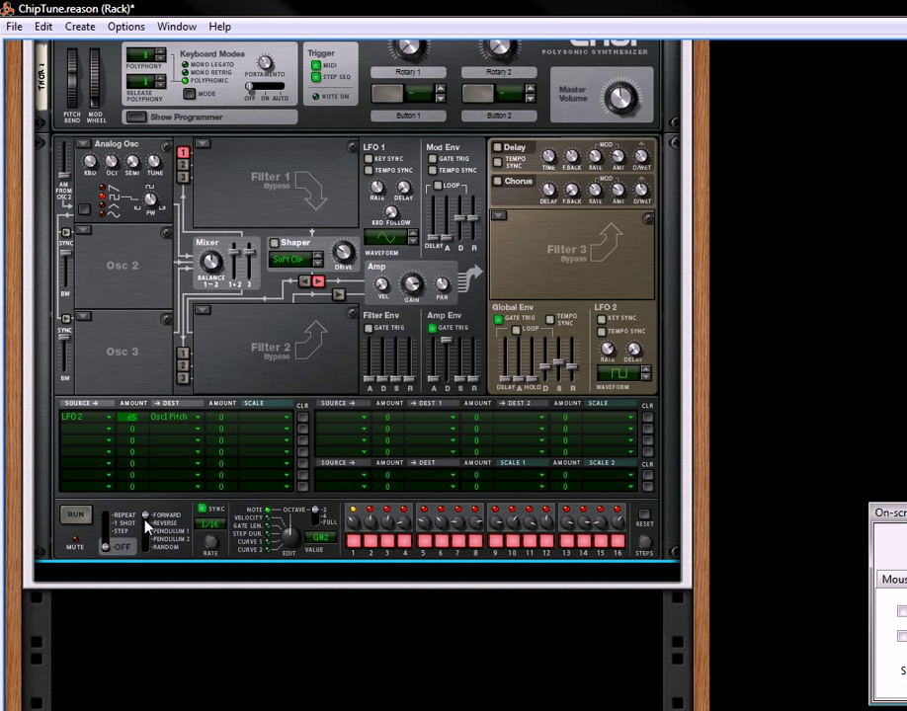
Try pendulum playback, then turn off sequencer Sync so it runs free at 8.00 Hz
left_click_drag(147, 524, 146, 531)
left_click_drag(146, 531, 114, 514)
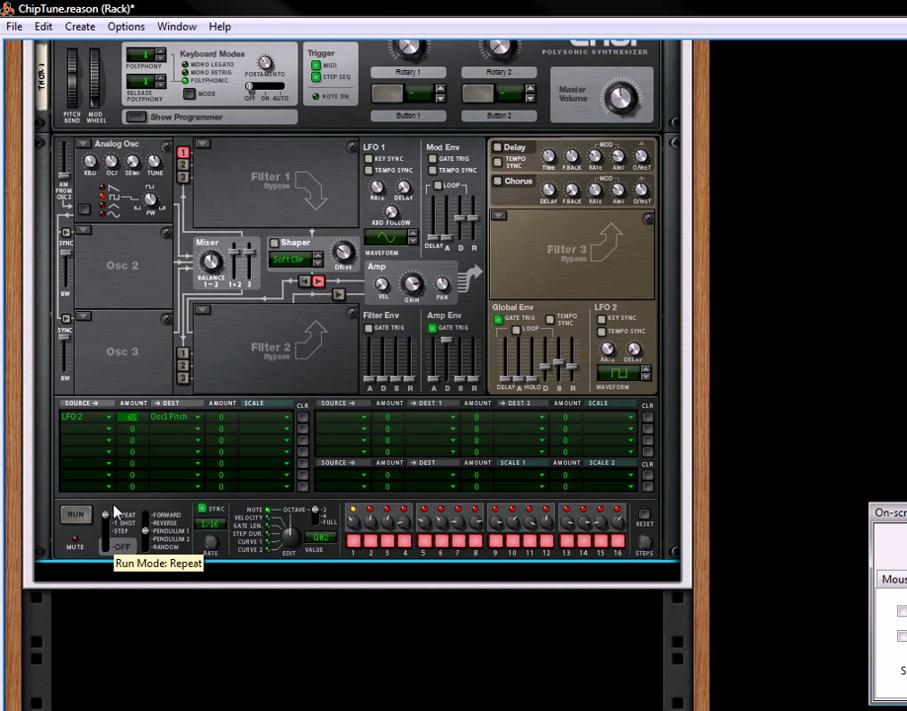
left_click(85, 432)
left_click(89, 377)
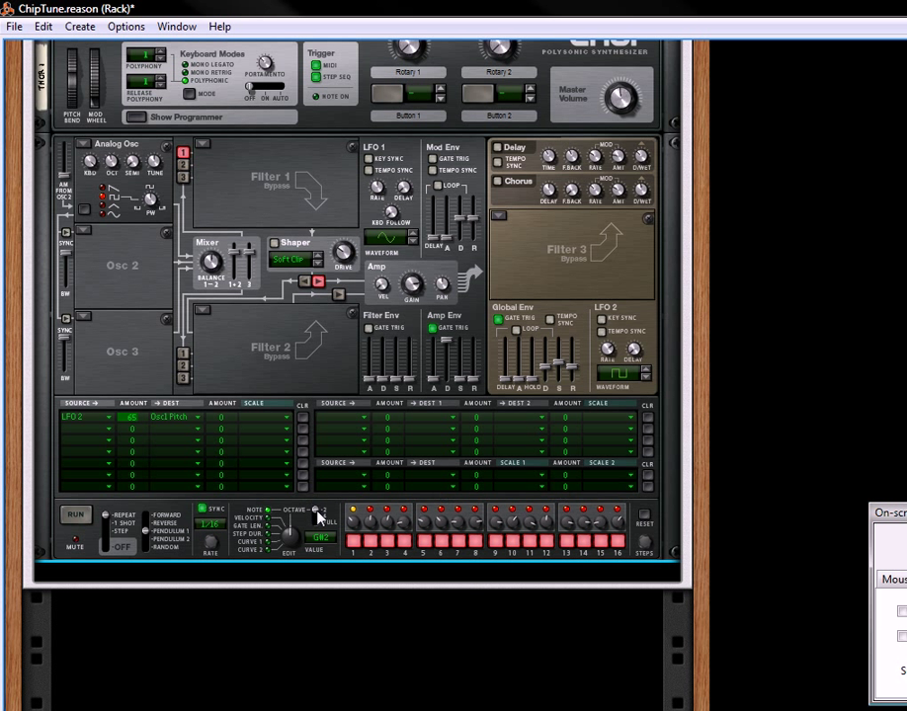
left_click(202, 510)
Set Thor's second matrix row to send Button 1 at amount 100 to Step Seq Trig
left_click(69, 438)
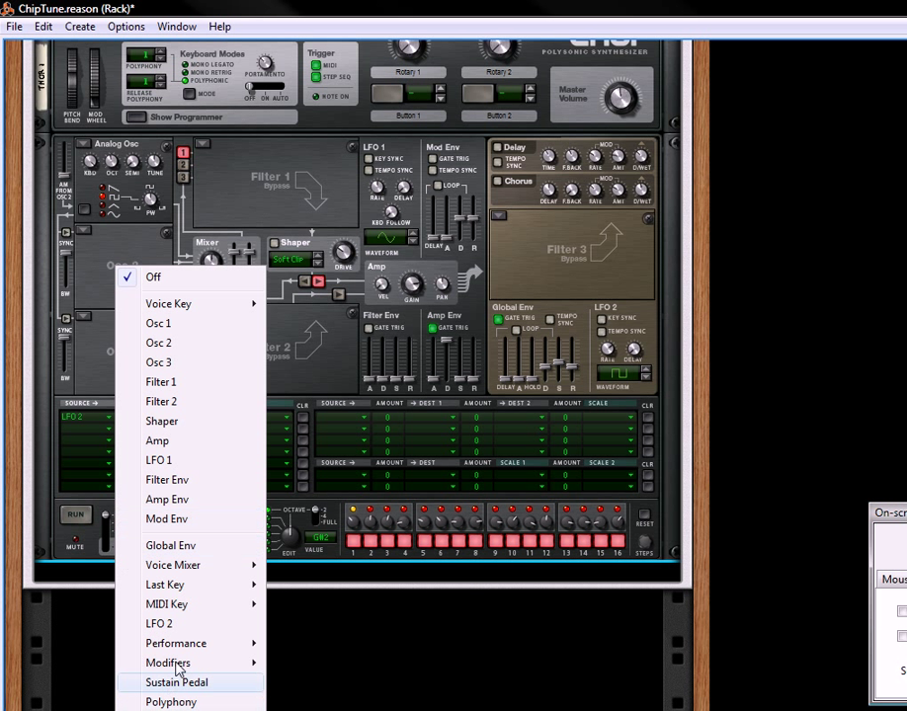
mouse_move(177, 662)
left_click(304, 703)
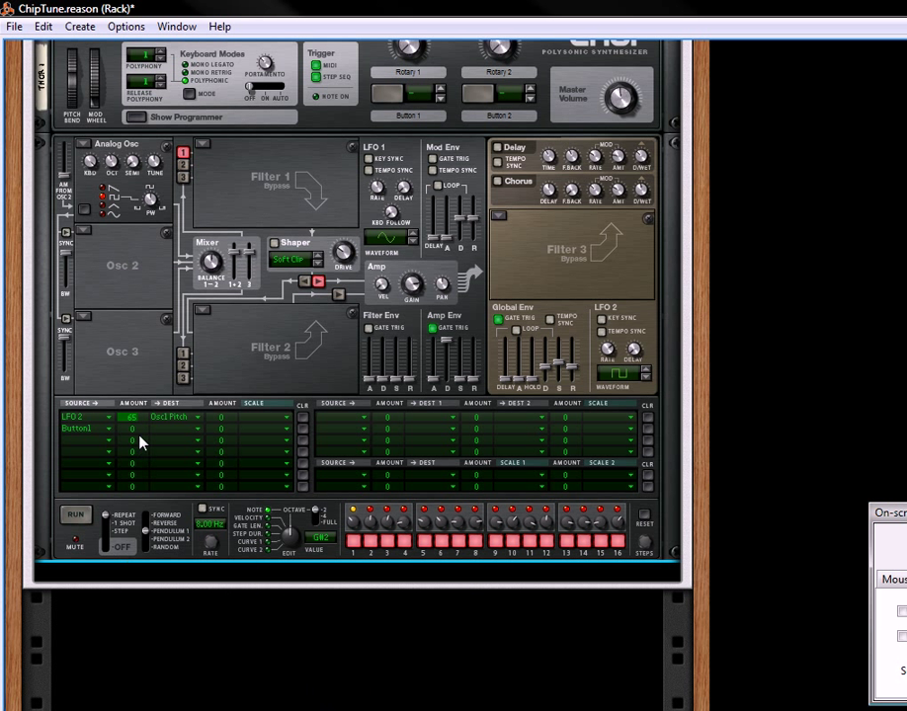
left_click_drag(143, 434, 154, 320)
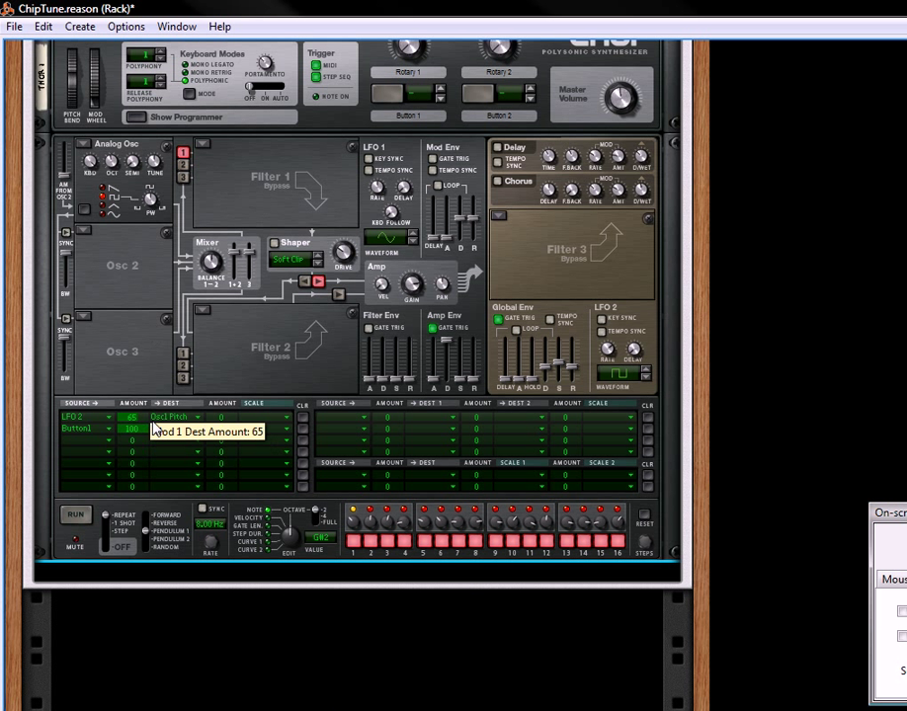
left_click(155, 436)
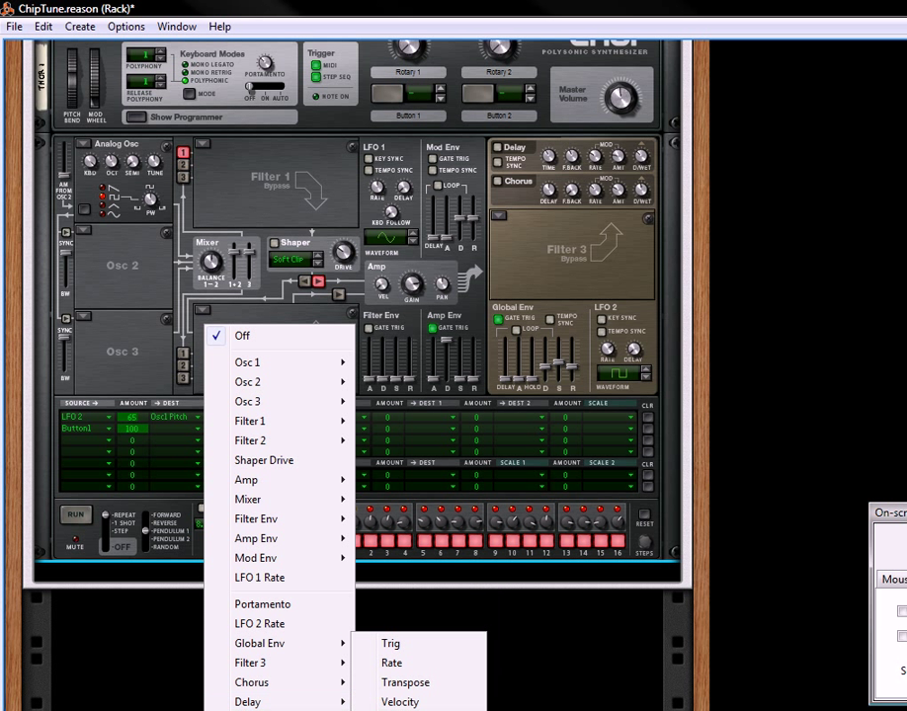
left_click(399, 640)
Name Thor's first button 'Start Trig'
scroll(259, 401, "up", 6)
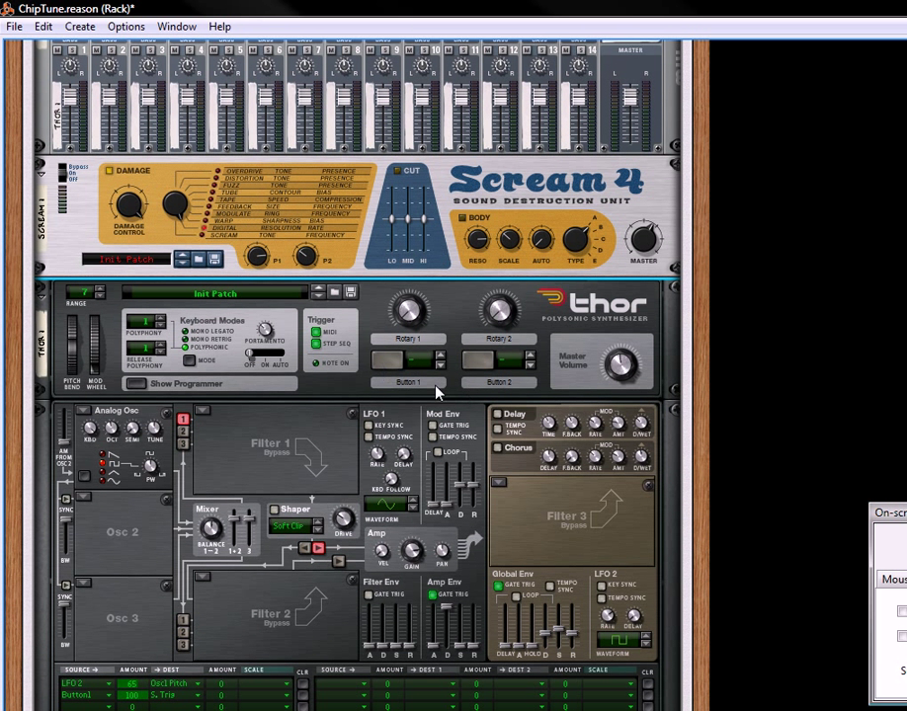
double_click(429, 381)
type("Start Trig")
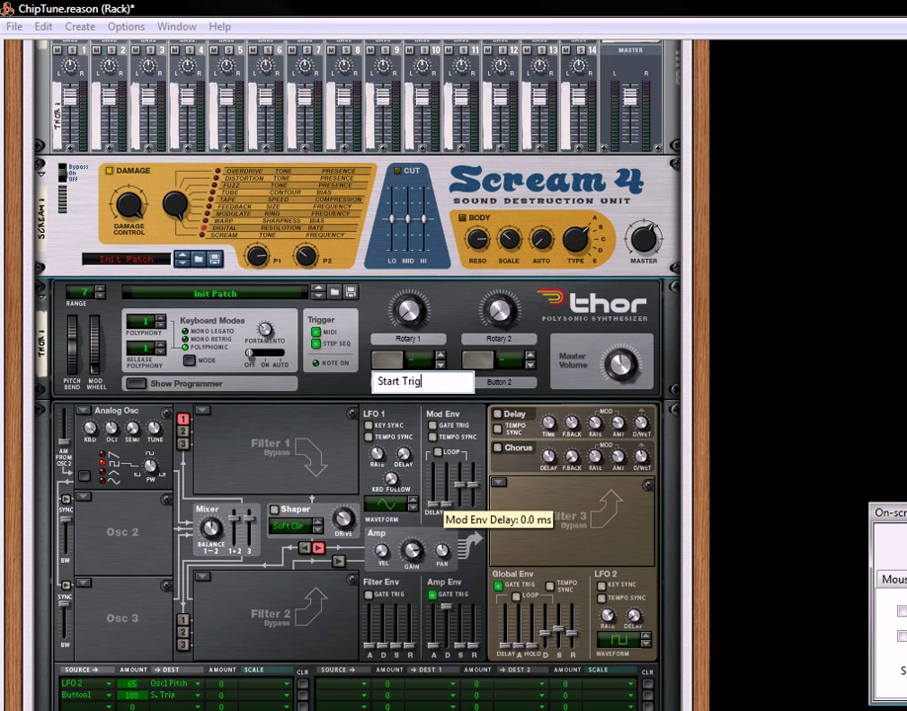
Confirm the Start Trig label and name the third Combinator button 'Sequencer'
key("Return")
scroll(318, 395, "up", 5)
scroll(318, 395, "up", 5)
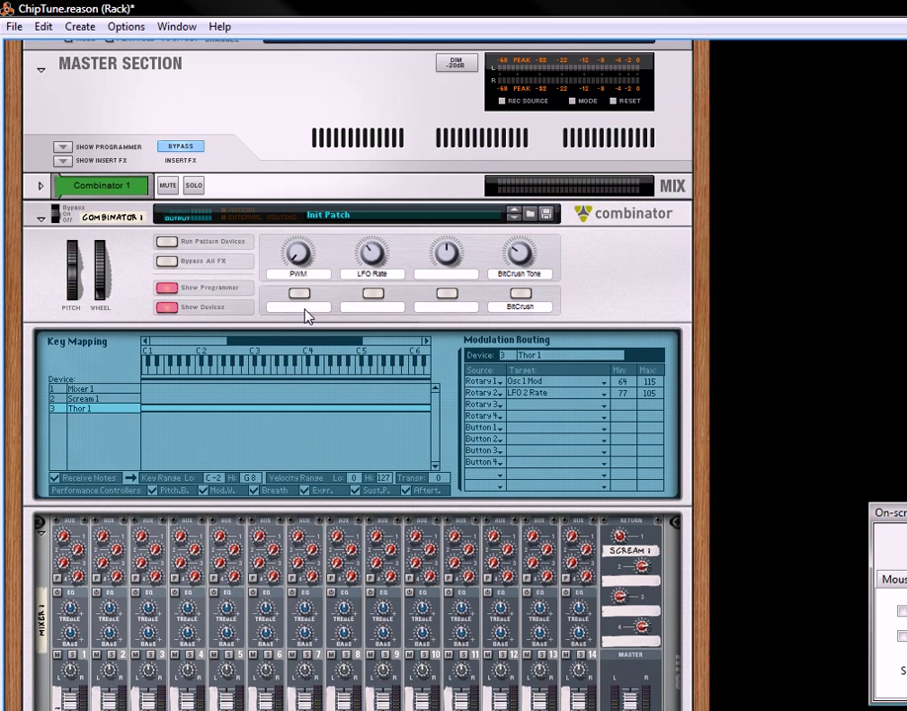
double_click(305, 310)
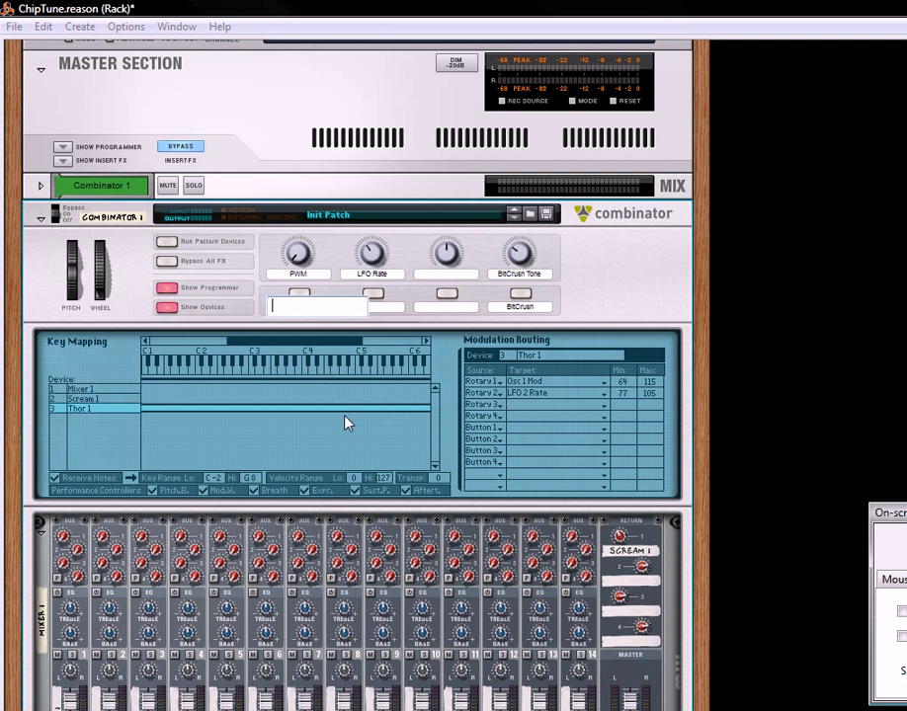
double_click(454, 310)
type("Sequencer")
key("Return")
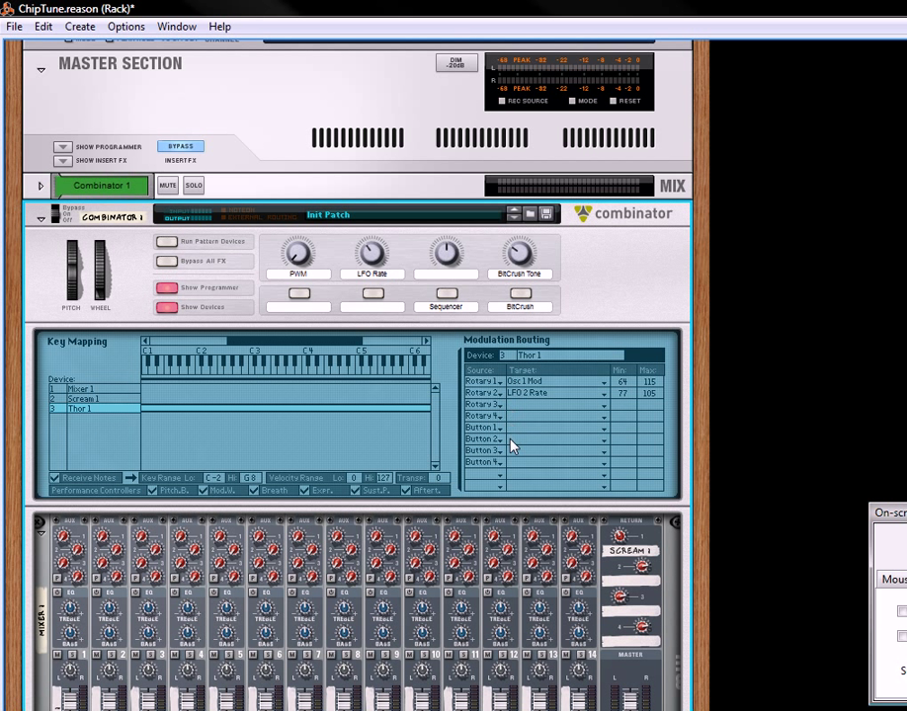
Route the Sequencer button to Thor's Button 1 and toggle it on and off to test
left_click(515, 451)
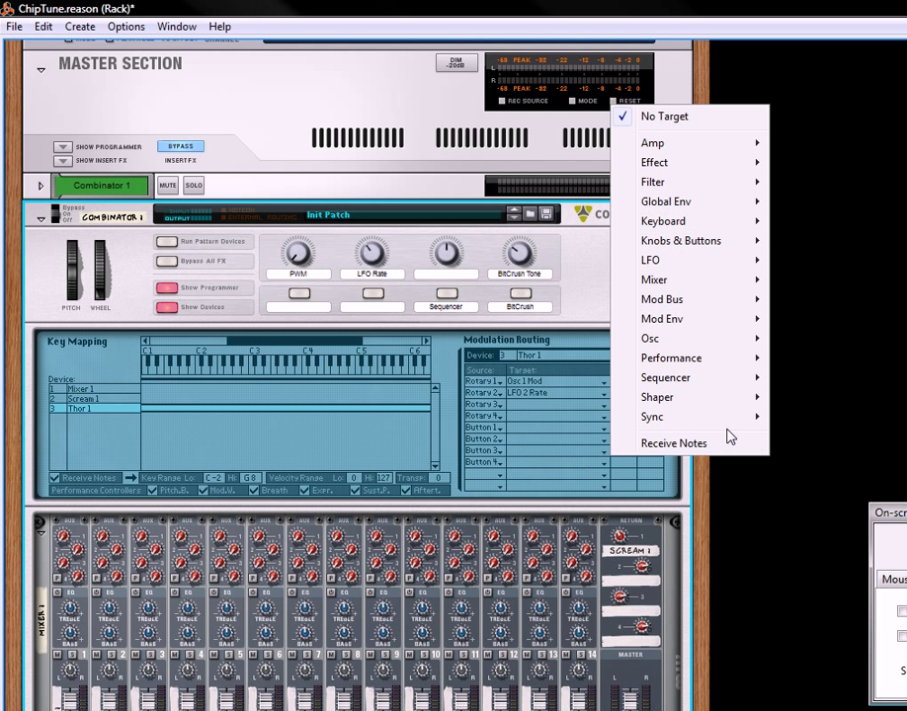
mouse_move(686, 384)
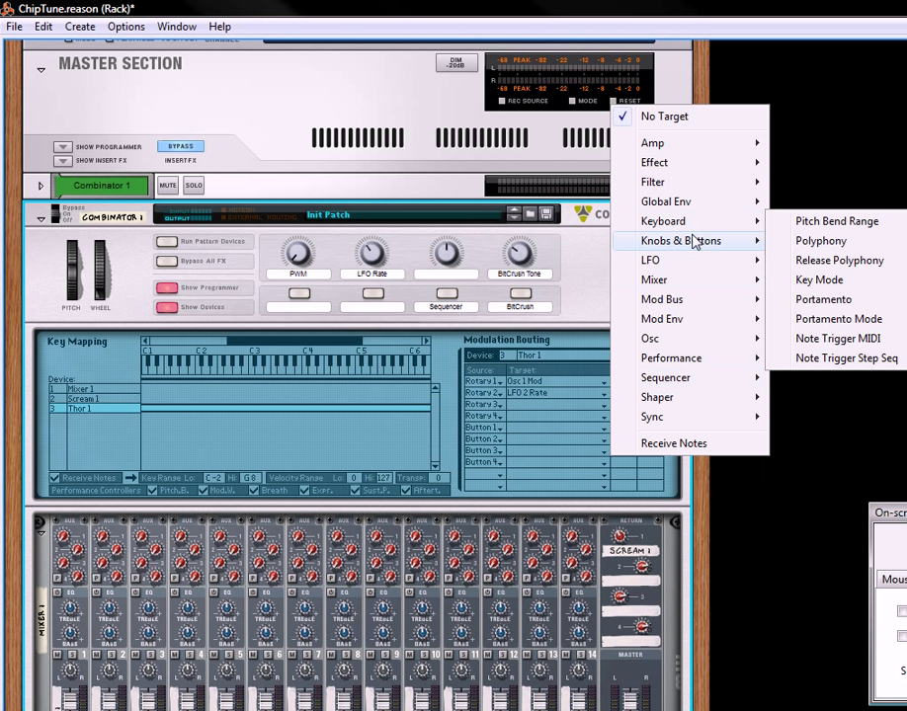
mouse_move(694, 245)
left_click(796, 280)
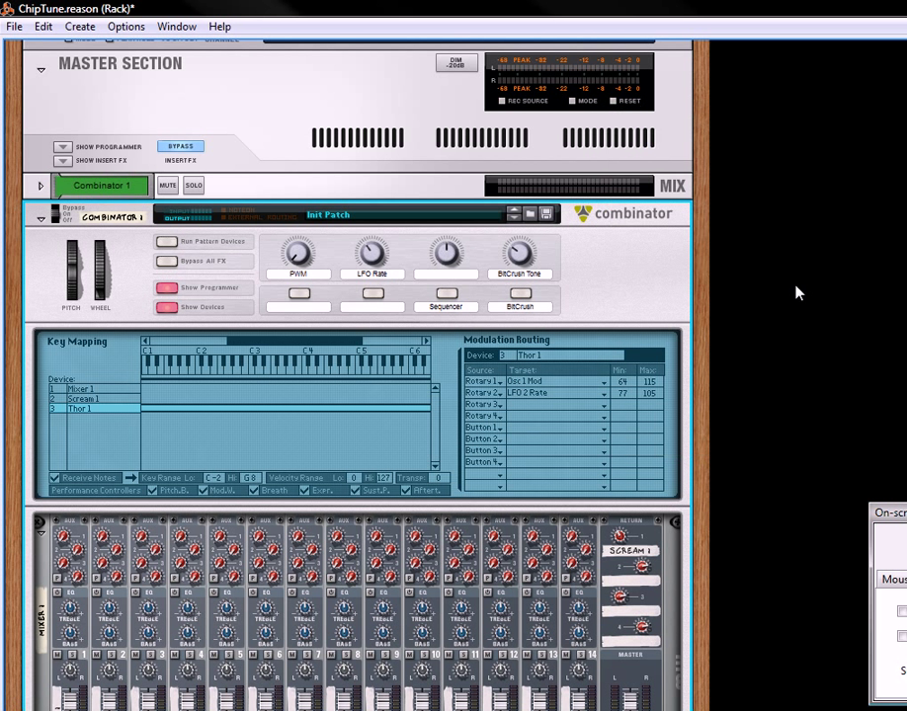
left_click(449, 296)
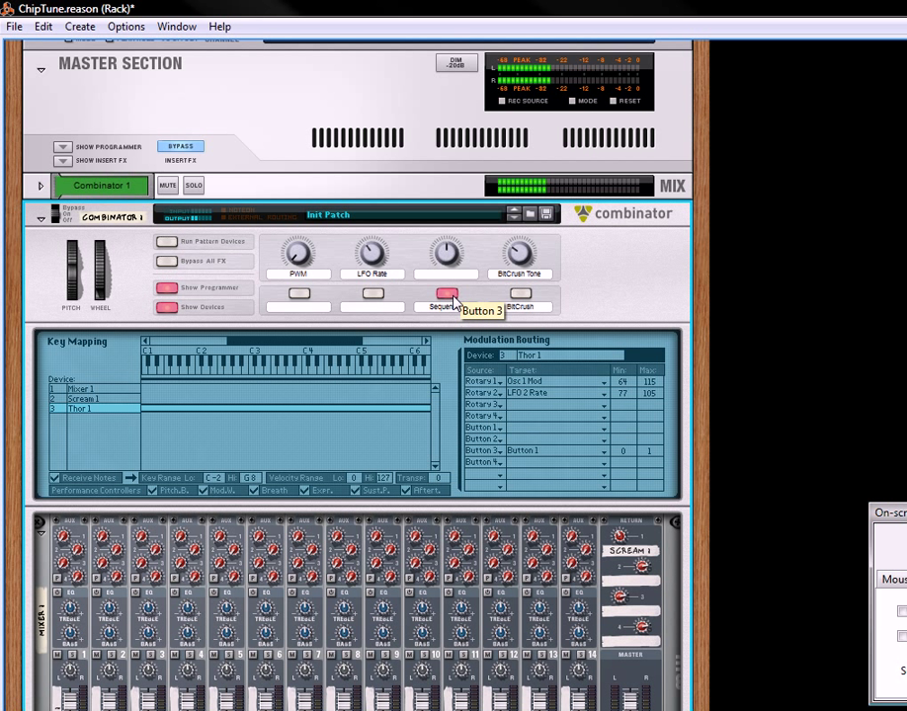
left_click(449, 295)
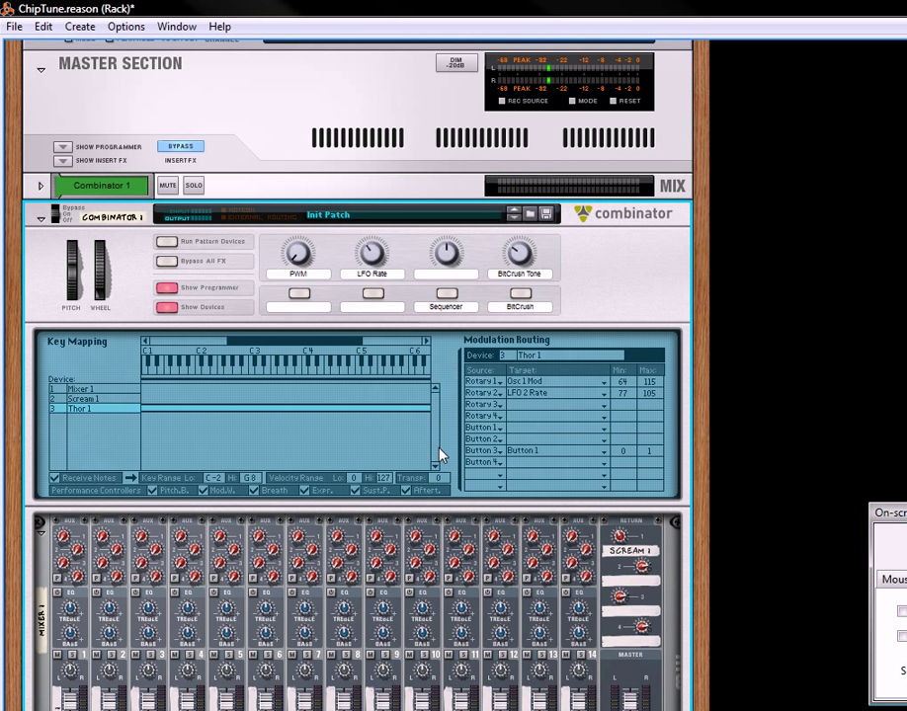
Label the third Combinator rotary 'Seq Rate'
double_click(436, 275)
type("Se")
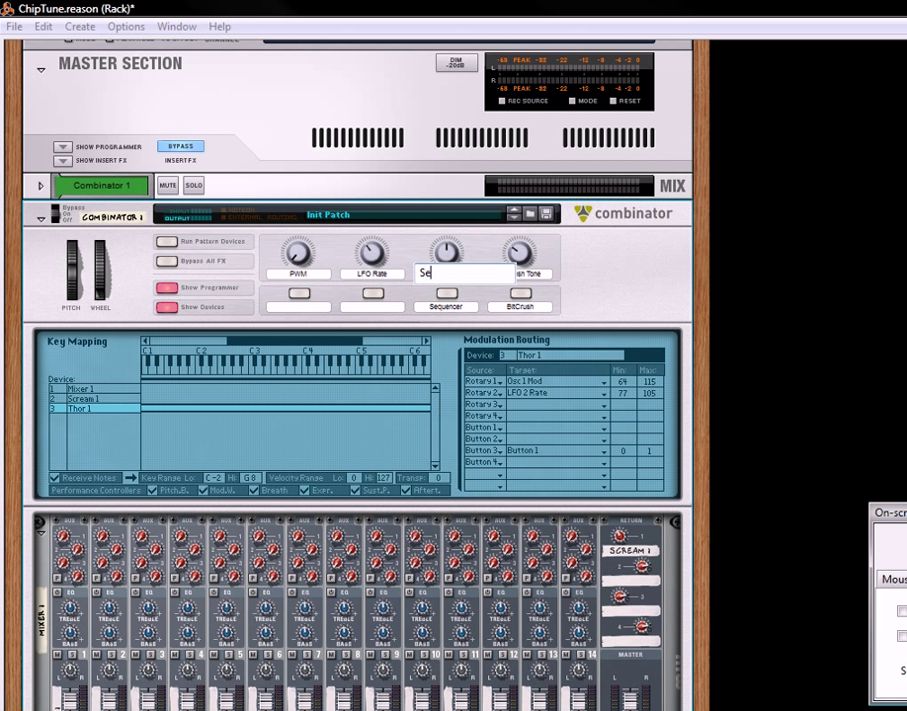
type("q Rate")
key("Return")
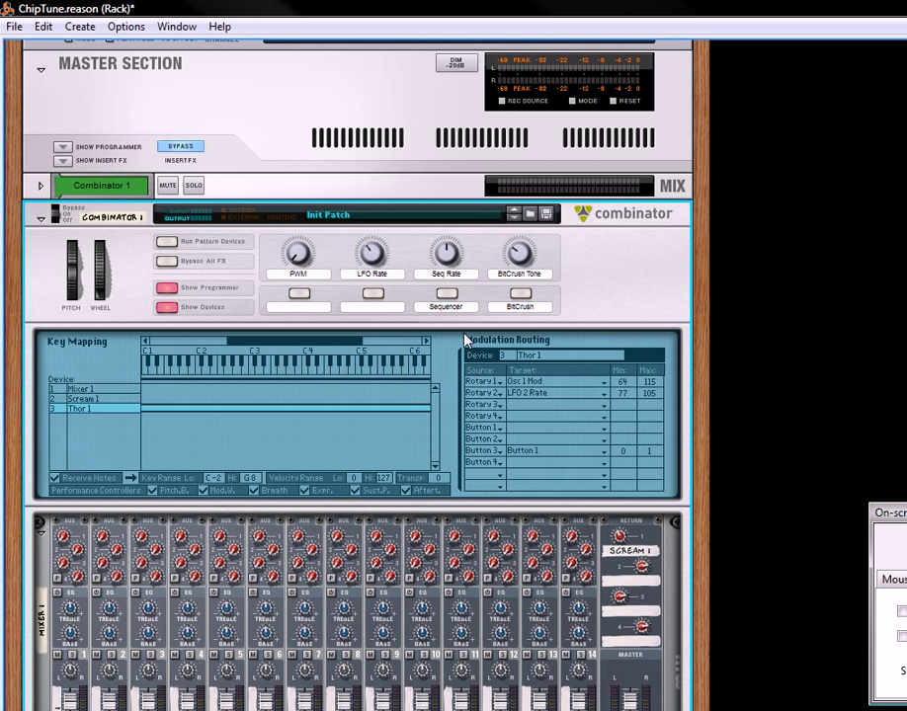
Route Seq Rate to Thor's sequencer Free Rate, bringing its maximum to about 148
left_click(519, 415)
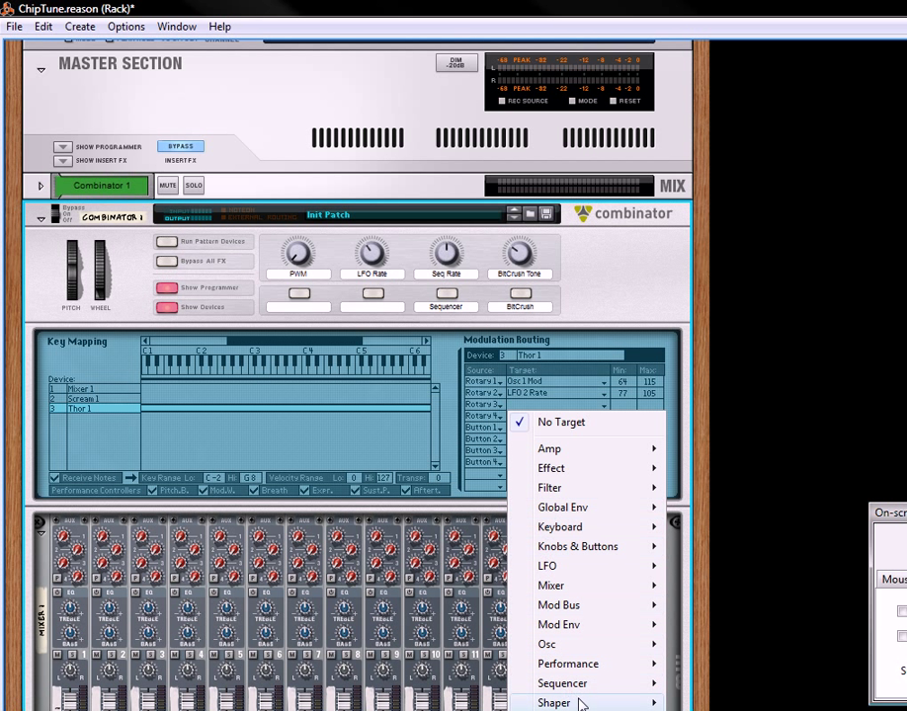
mouse_move(589, 687)
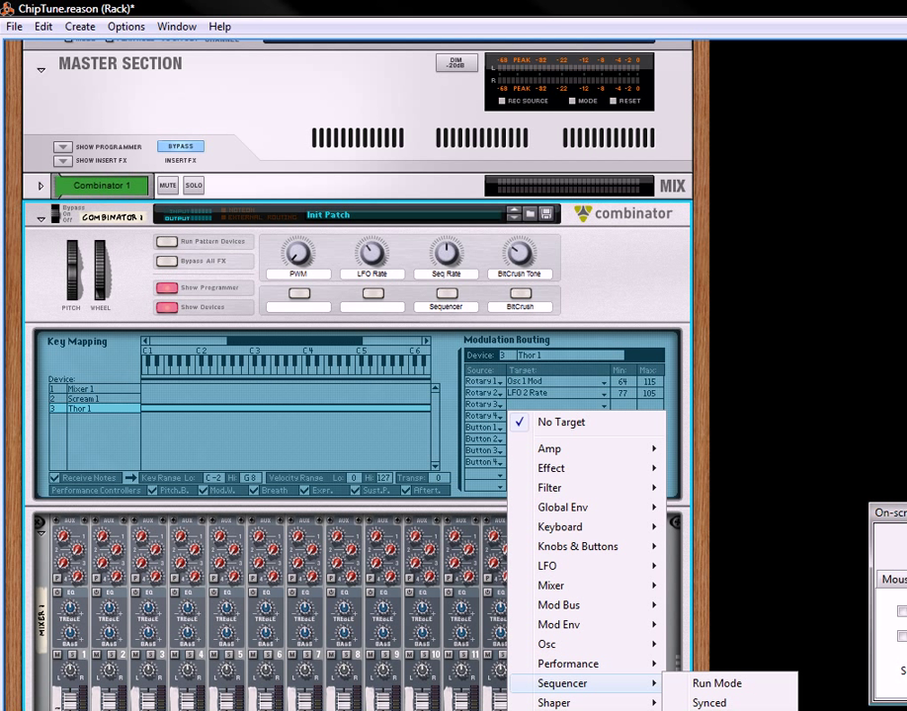
left_click(708, 710)
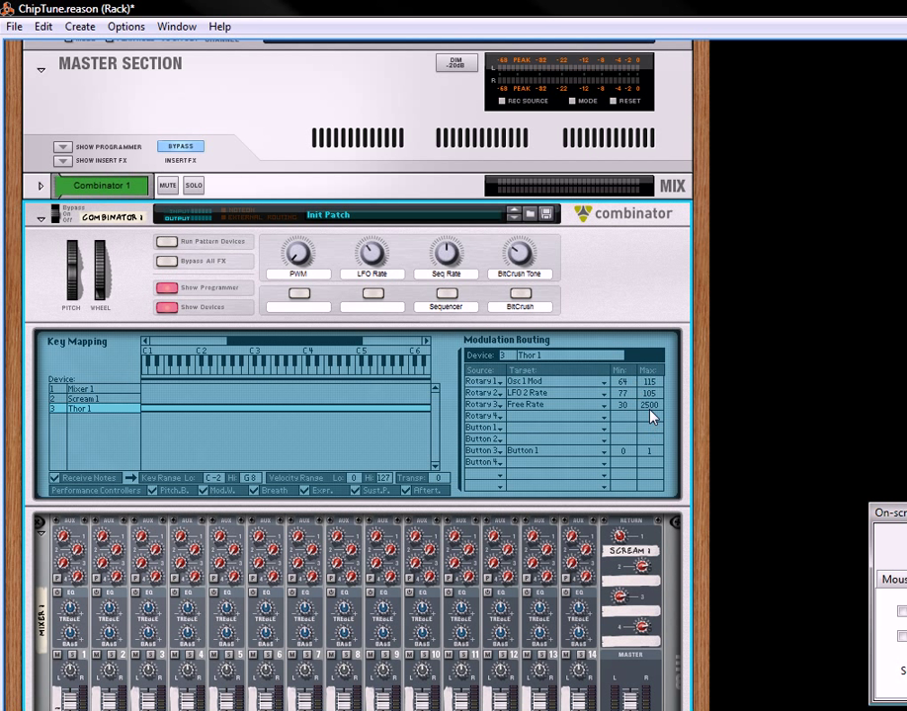
left_click_drag(653, 412, 660, 598)
left_click_drag(665, 484, 669, 471)
Start the step sequencer and push Seq Rate up to full speed
left_click(444, 294)
left_click_drag(460, 289, 468, 224)
left_click(453, 297)
left_click(451, 293)
left_click_drag(449, 253, 523, 326)
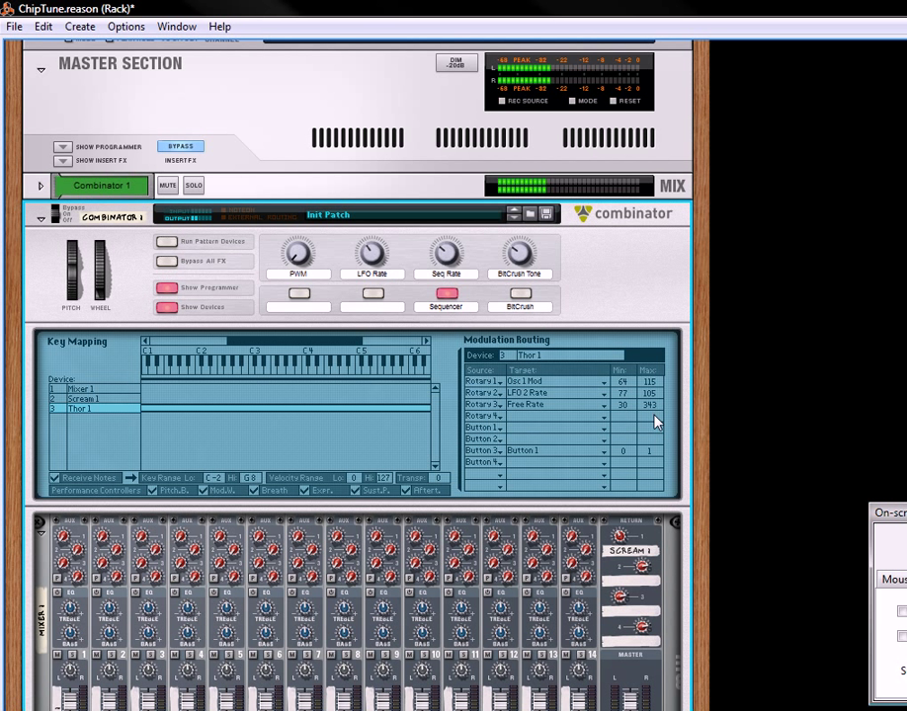
left_click_drag(459, 233, 397, 257)
Max out PWM, try BitCrush with a raised tone, then stop BitCrush and the sequencer
left_click_drag(299, 256, 341, 247)
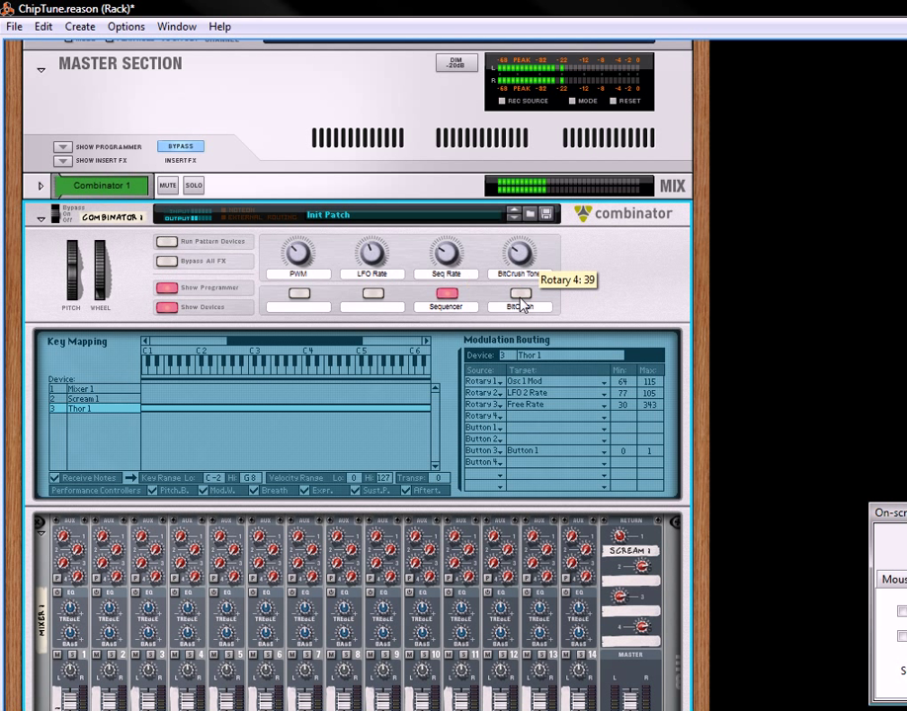
left_click(518, 299)
mouse_move(522, 249)
left_mouse_down()
mouse_move(533, 241)
mouse_move(532, 269)
left_mouse_up()
left_click(520, 297)
left_click(447, 294)
Switch Thor's analog oscillator to a different waveform
scroll(259, 413, "down", 6)
scroll(258, 413, "down", 17)
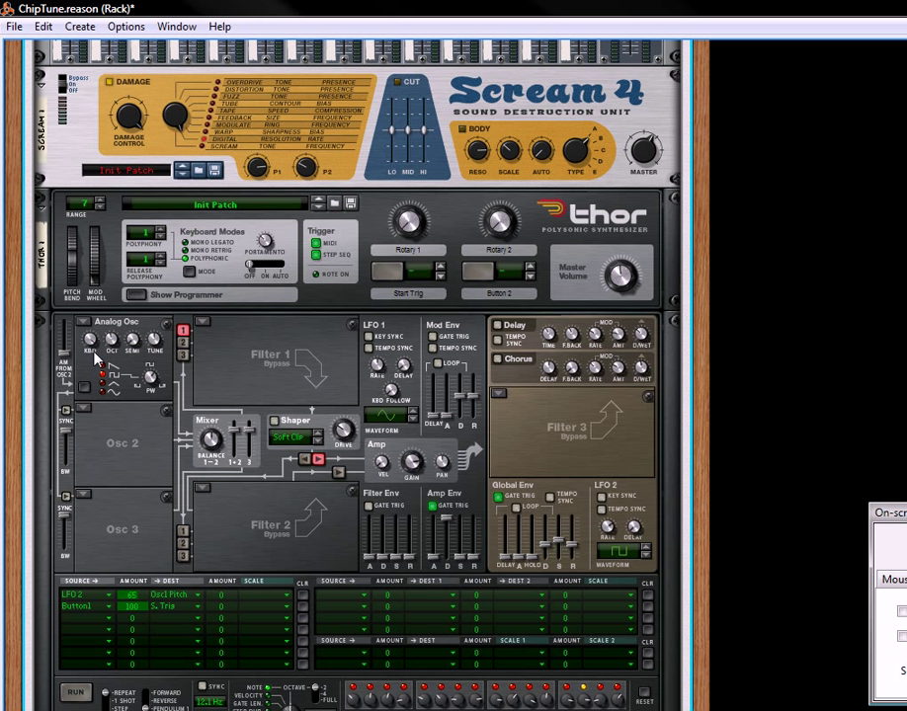
left_click(112, 376)
Fold Combinator 1 into a single strip
scroll(197, 419, "down", 3)
scroll(158, 422, "up", 2)
scroll(158, 422, "up", 10)
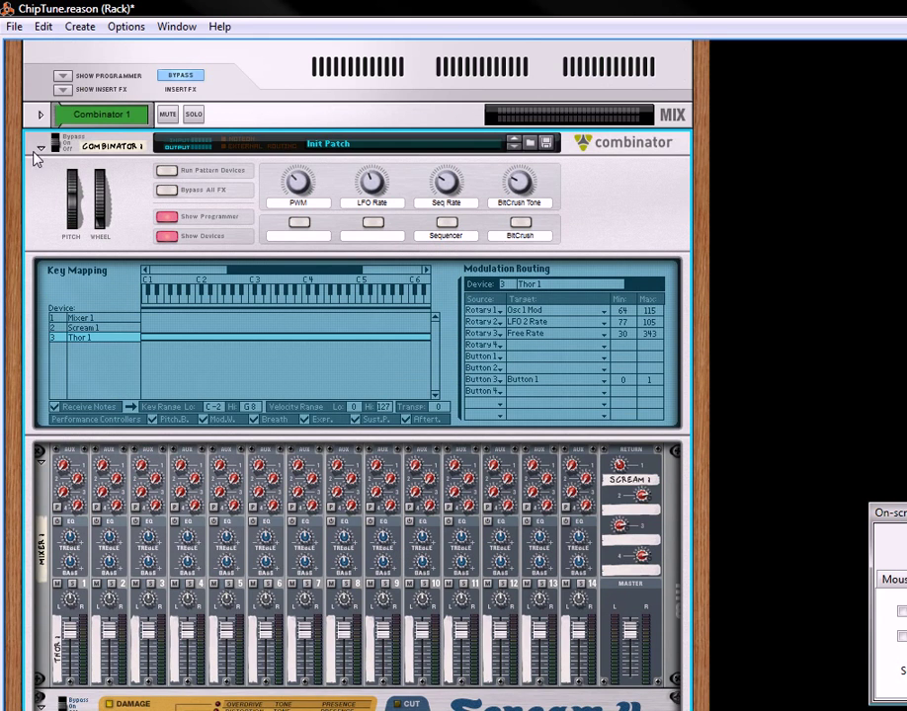
left_click(39, 150)
Load ChipTune Emulator B.cmb from the factory Combinator Patches > Synth Lead folder
right_click(259, 419)
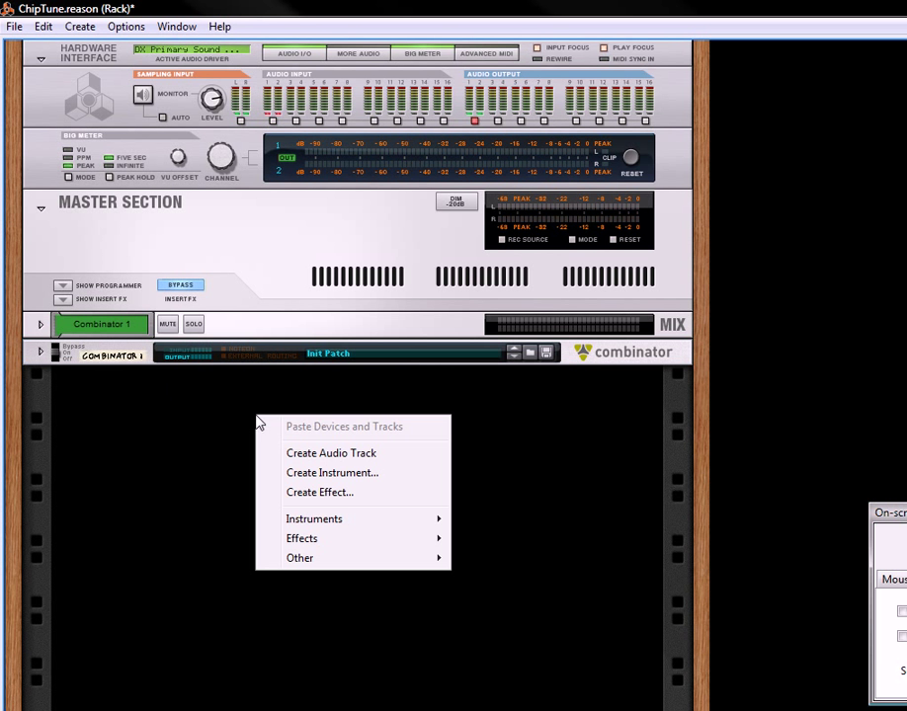
left_click(319, 480)
left_click(406, 256)
double_click(596, 207)
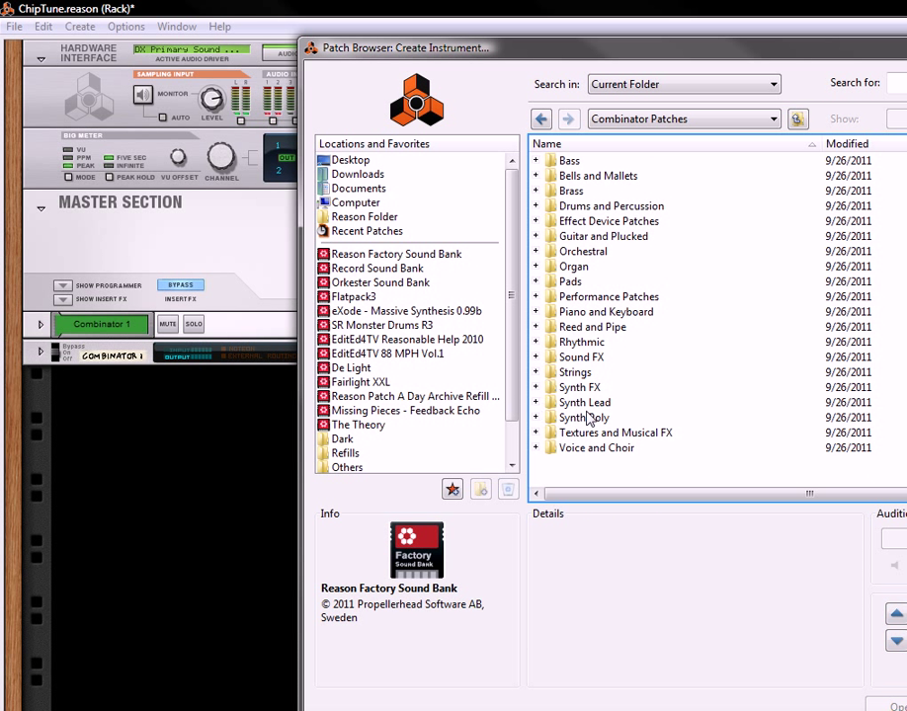
double_click(580, 403)
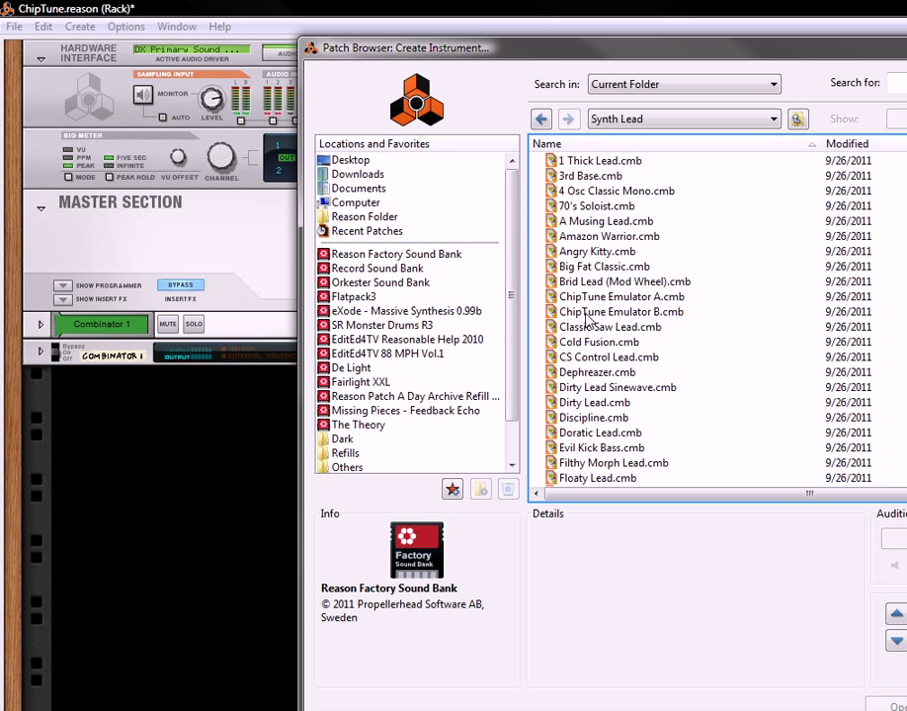
double_click(609, 312)
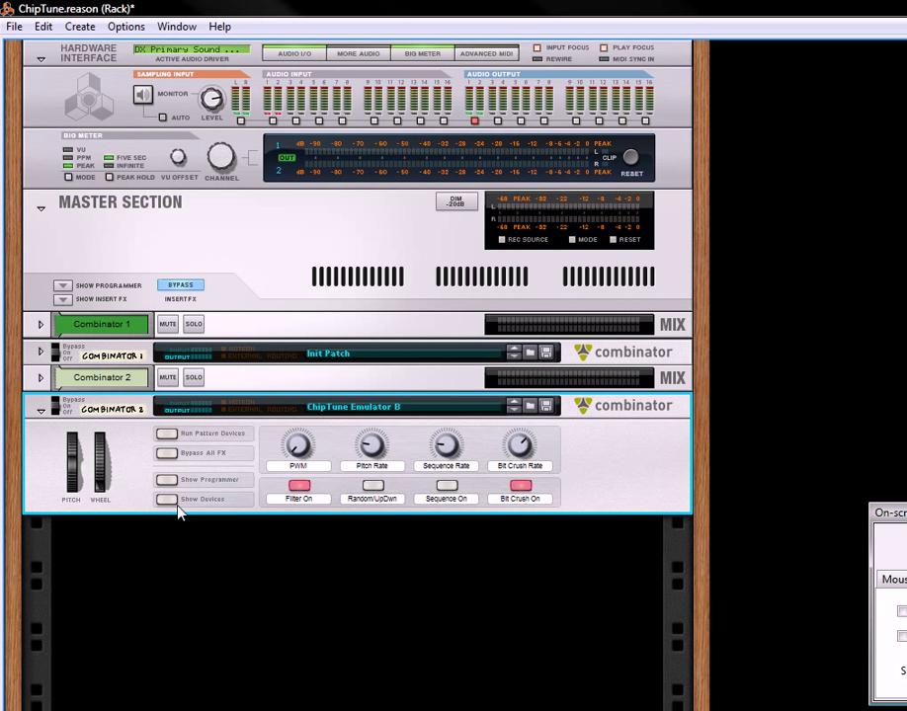
Audition ChipTune Emulator B's sequence with the filter toggled, then reveal its internal devices
left_click(446, 490)
left_click(300, 486)
left_click(300, 485)
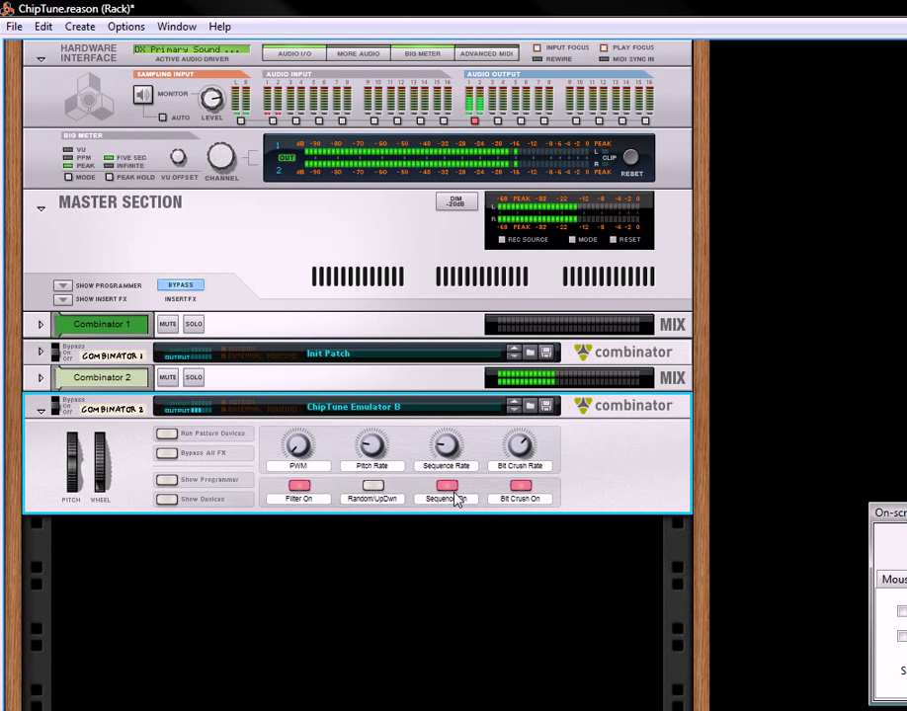
left_click(452, 492)
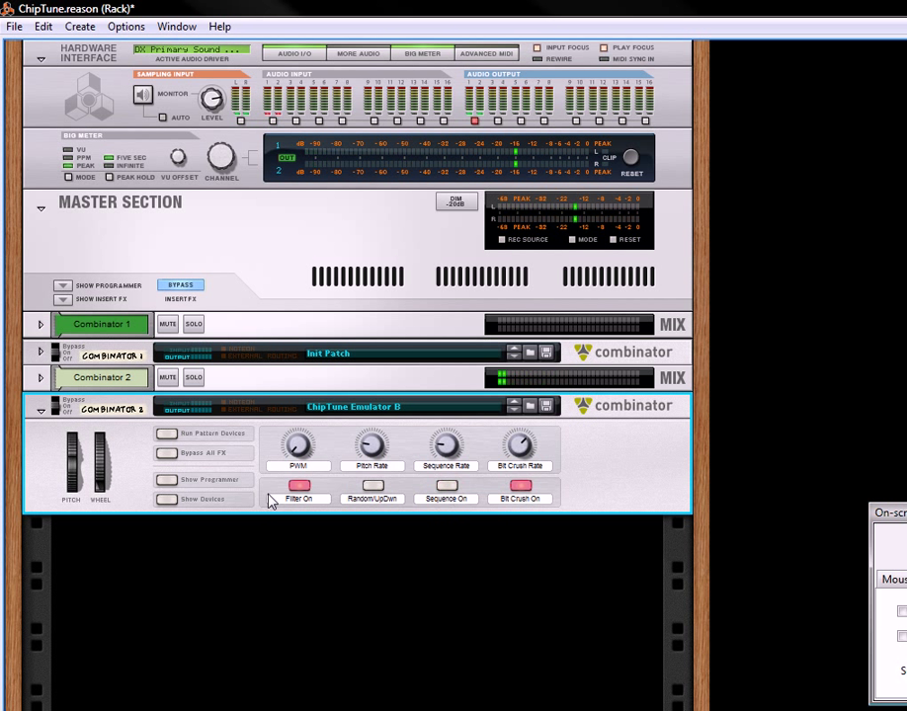
left_click(166, 499)
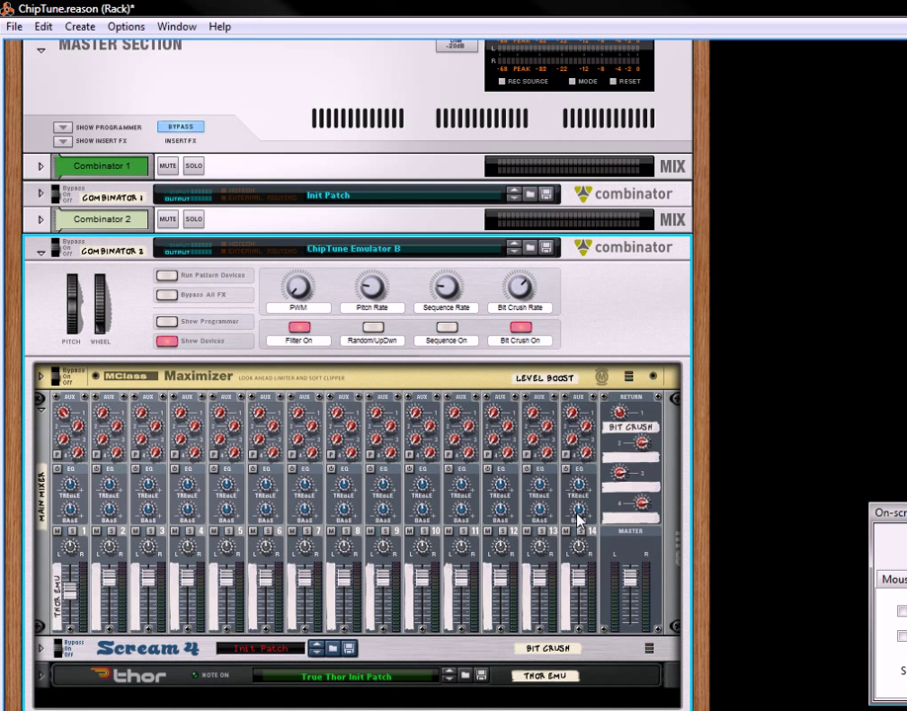
Lower the master level while replaying the emulator's sequence with the filter off
left_click_drag(635, 583, 629, 590)
left_click(447, 327)
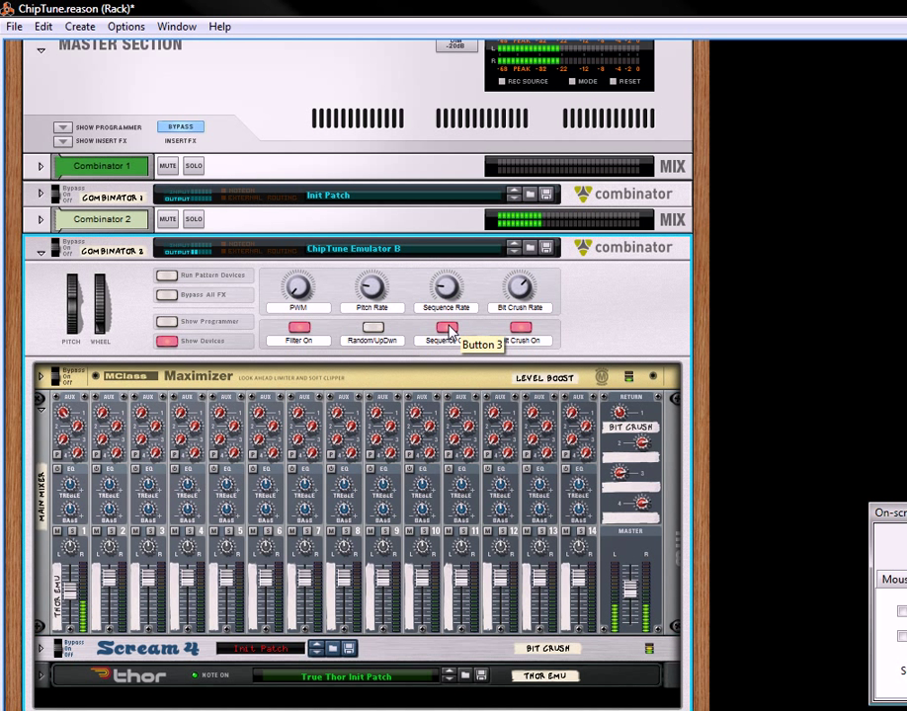
left_click(298, 327)
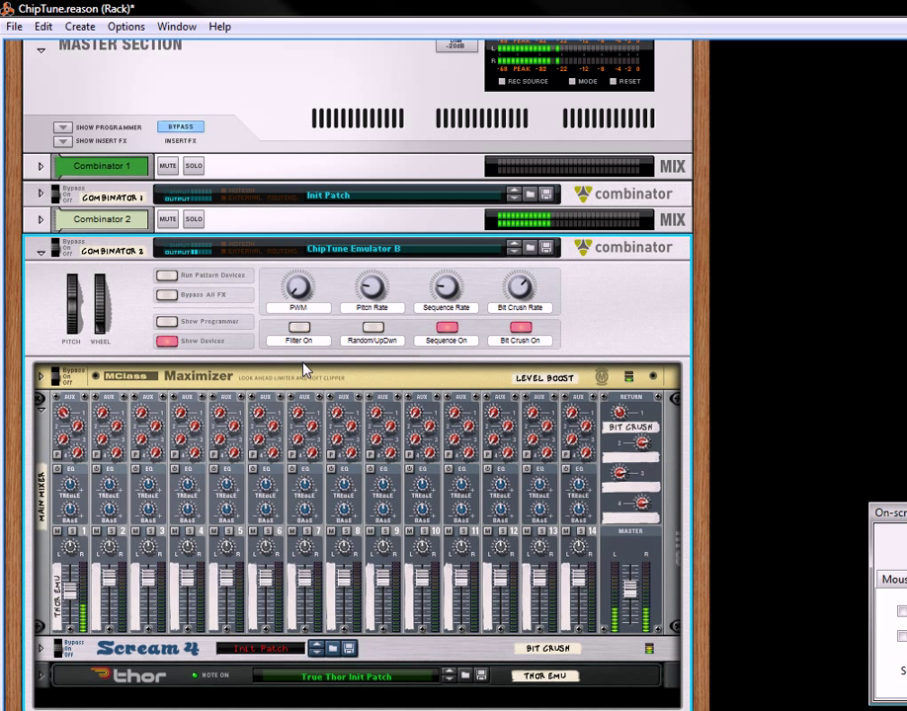
mouse_move(630, 592)
left_mouse_down()
mouse_move(637, 611)
mouse_move(637, 600)
left_mouse_up()
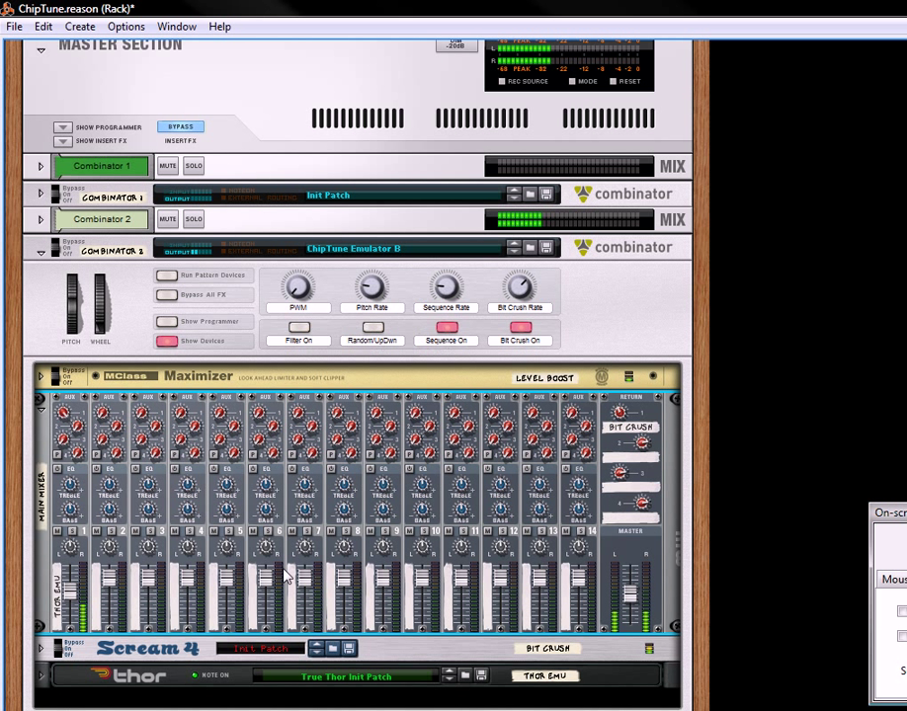
scroll(197, 597, "down", 3)
Unfold the emulator's Thor with its programmer shown and set the step sequencer Edit to Note
left_click(42, 589)
left_click(135, 574)
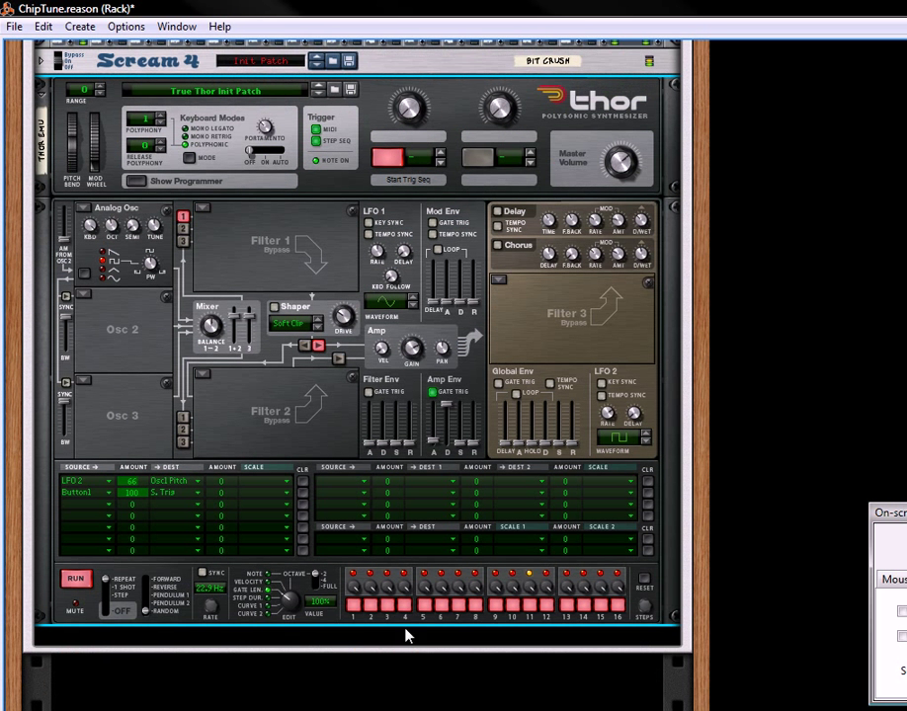
scroll(189, 297, "up", 10)
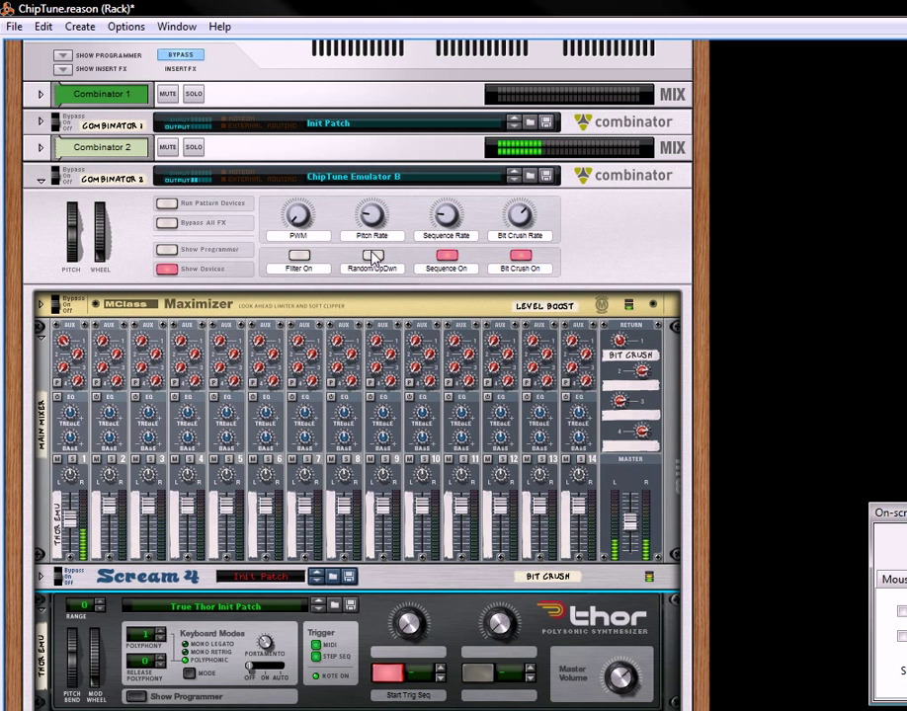
scroll(292, 486, "down", 6)
scroll(294, 494, "down", 5)
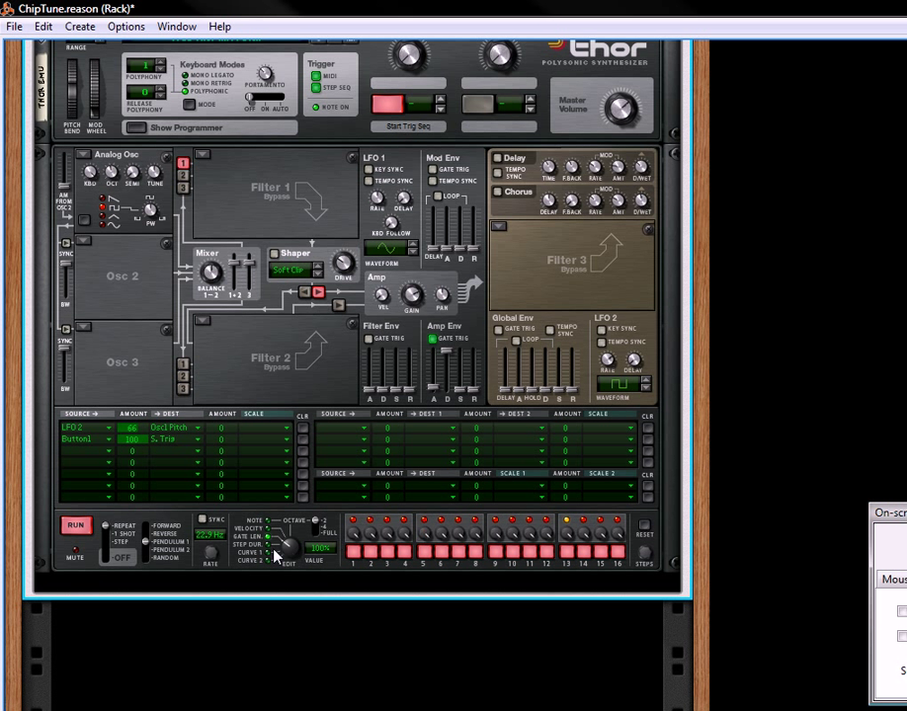
left_click_drag(297, 549, 297, 538)
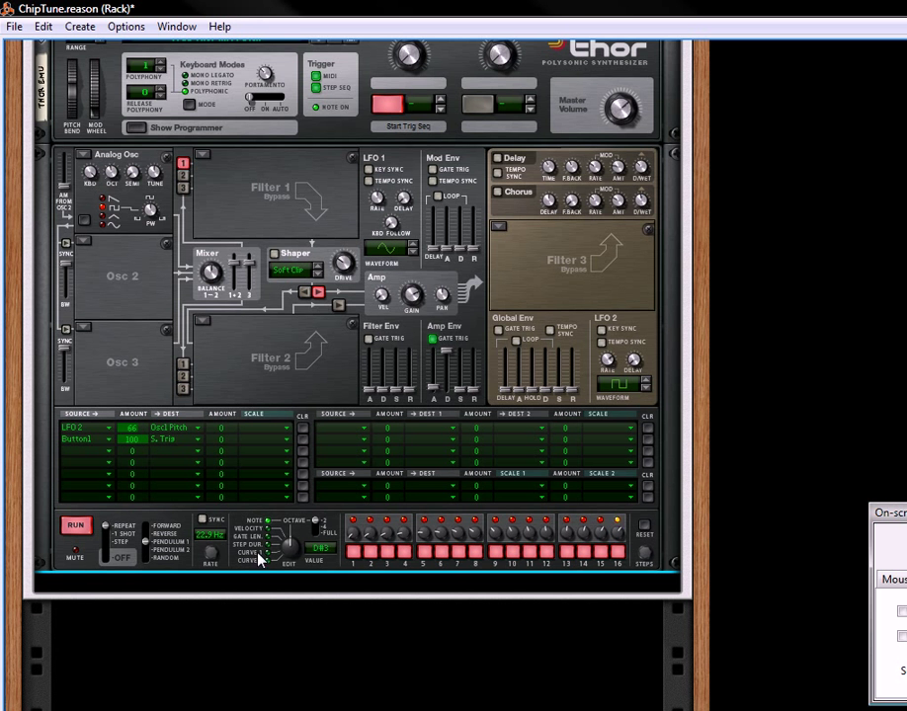
scroll(300, 461, "up", 4)
scroll(294, 462, "up", 10)
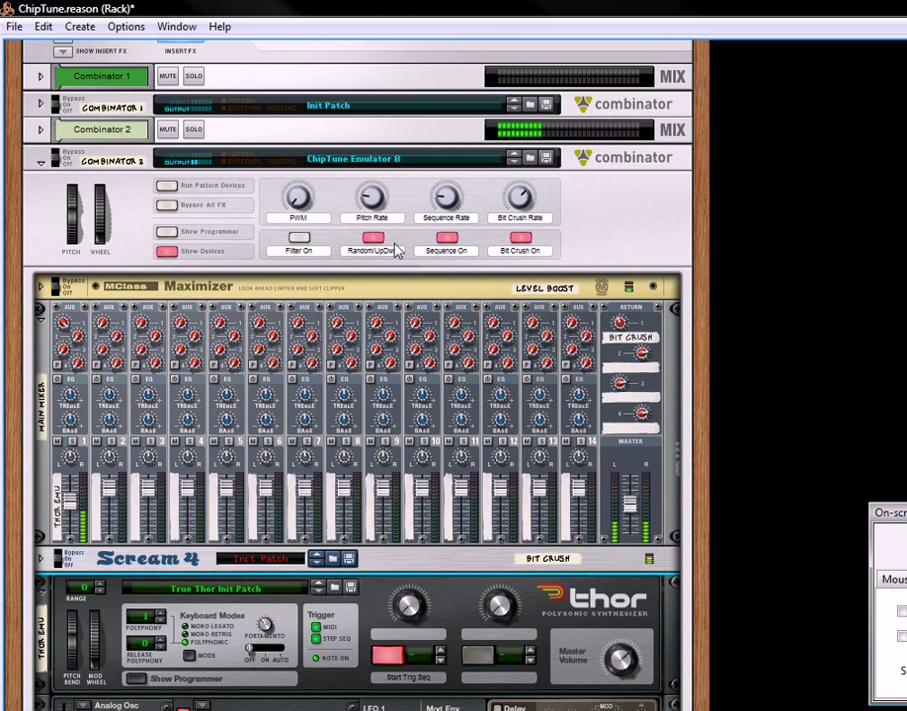
Raise the emulator's Pitch Rate, adjust Sequence Rate, and increase PWM
left_click(373, 245)
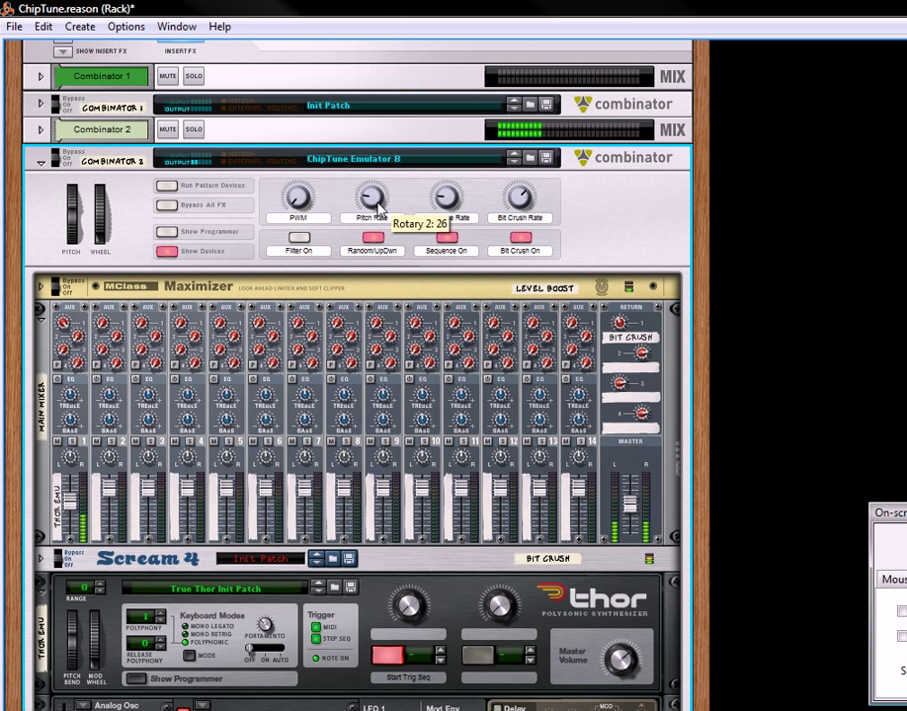
mouse_move(374, 194)
left_mouse_down()
mouse_move(389, 183)
mouse_move(384, 192)
left_mouse_up()
left_click_drag(446, 197, 450, 219)
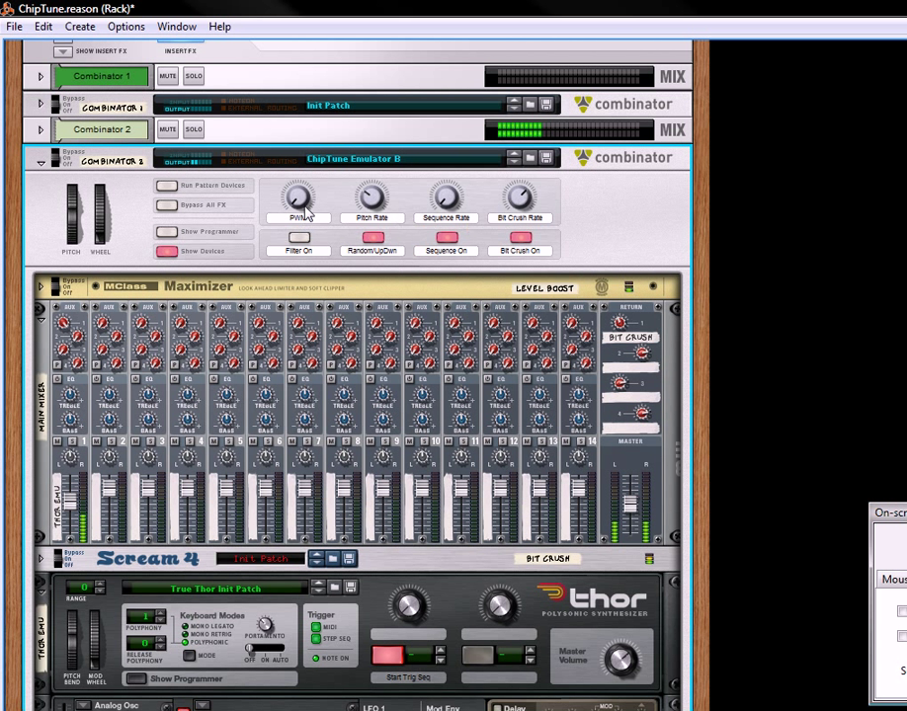
left_click_drag(310, 190, 319, 167)
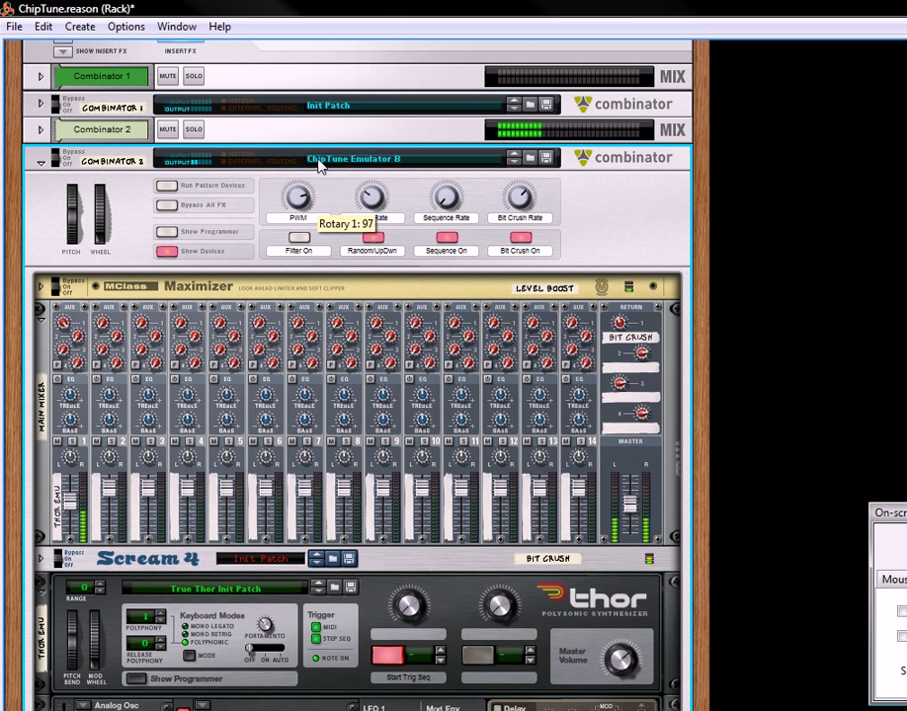
Switch off Random/UpDwn, Sequence On and Bit Crush, nudging the master level down
left_click(368, 239)
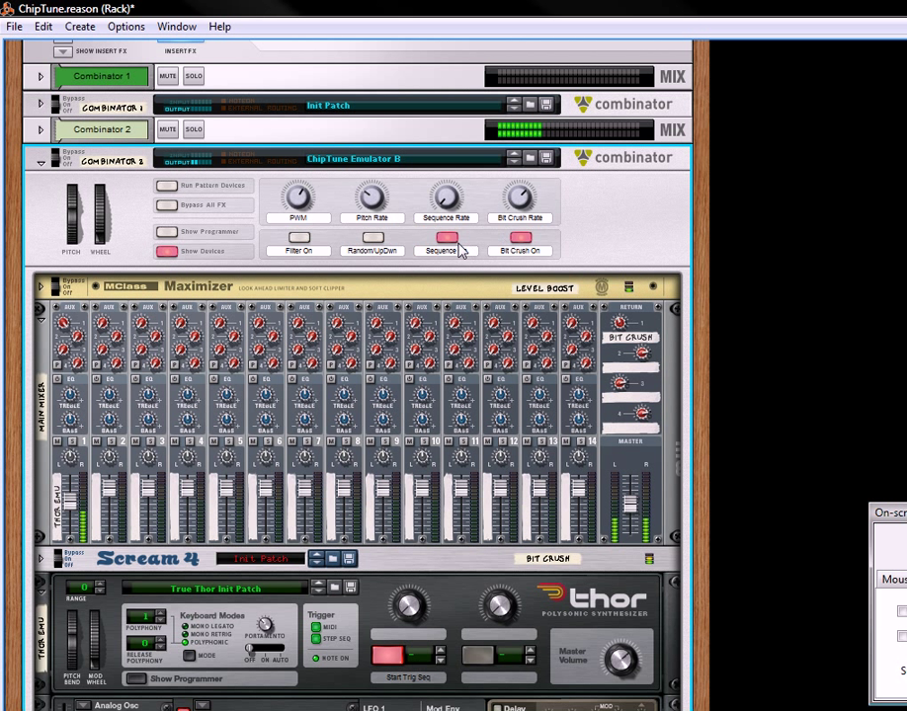
left_click(448, 239)
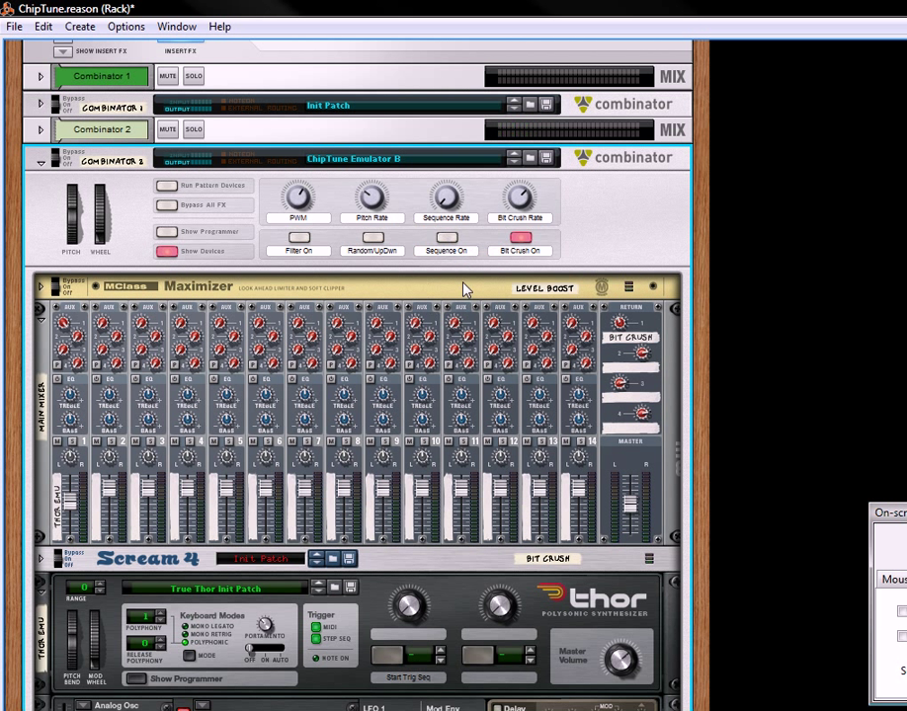
left_click(521, 238)
left_click(446, 238)
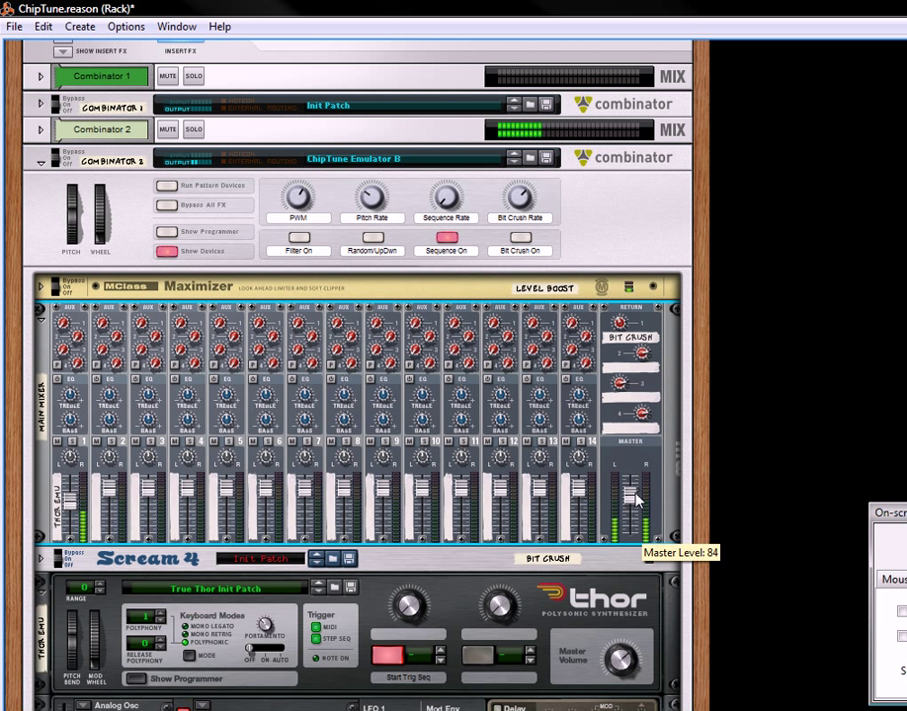
left_click_drag(637, 495, 637, 502)
left_click(447, 238)
scroll(293, 397, "up", 3)
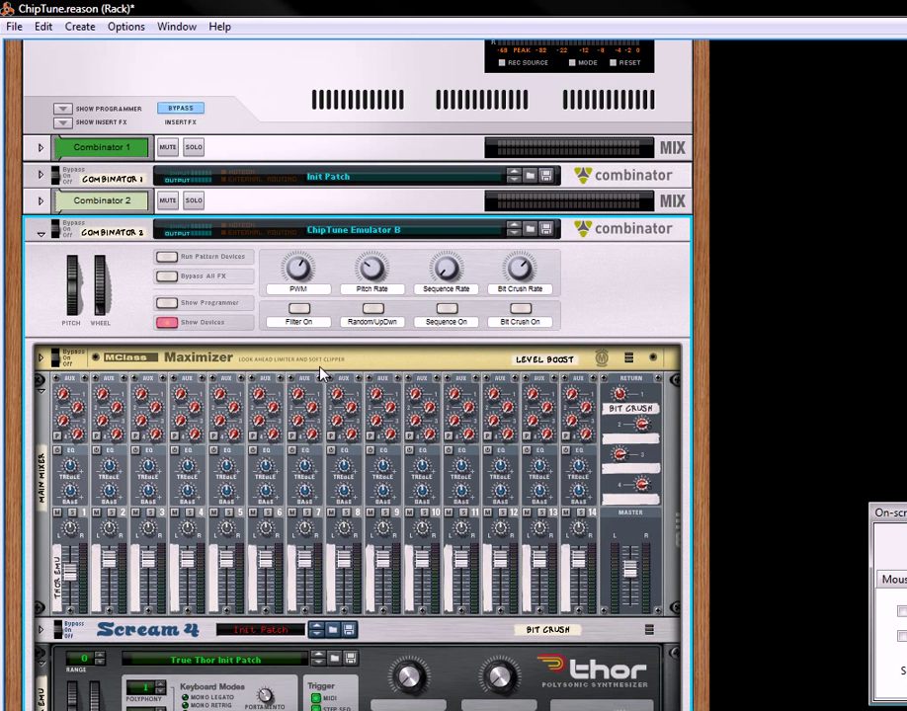
Scroll the rack down to Thor's modulation bus and step sequencer
scroll(348, 405, "down", 14)
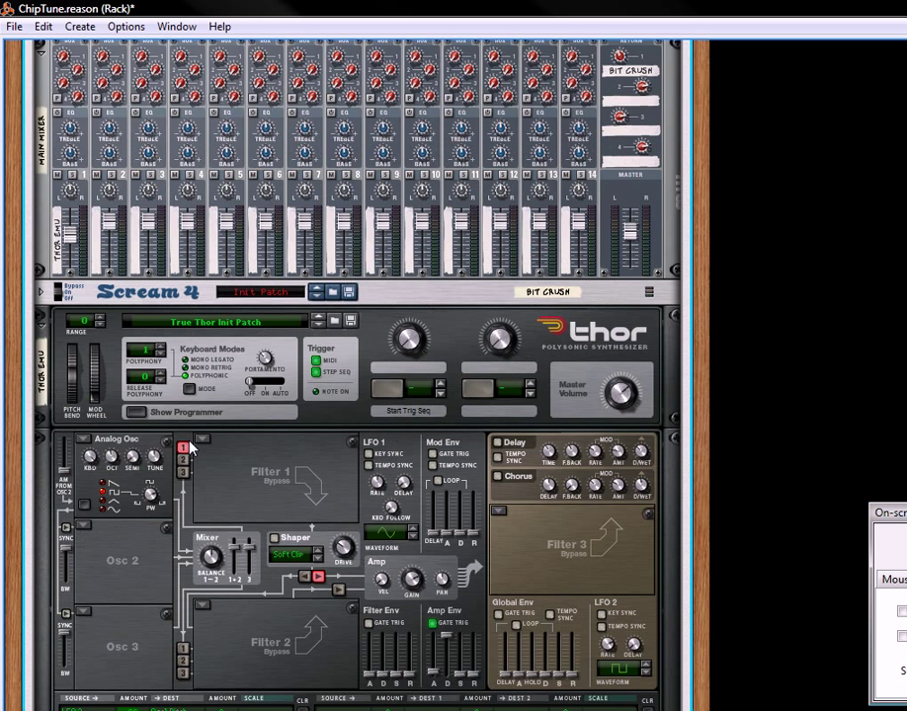
scroll(191, 447, "down", 4)
scroll(226, 546, "down", 3)
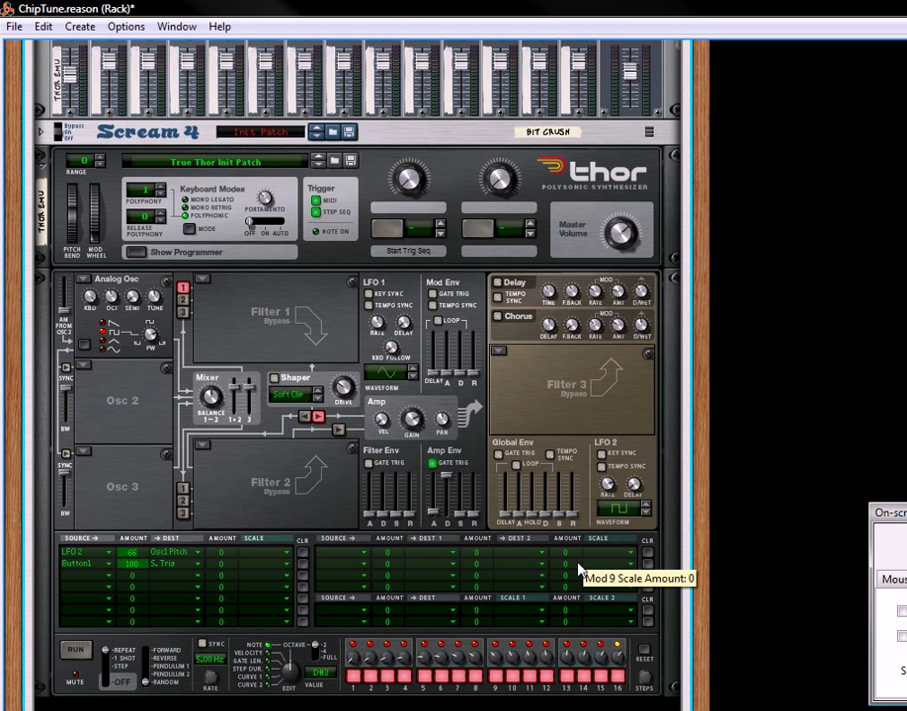